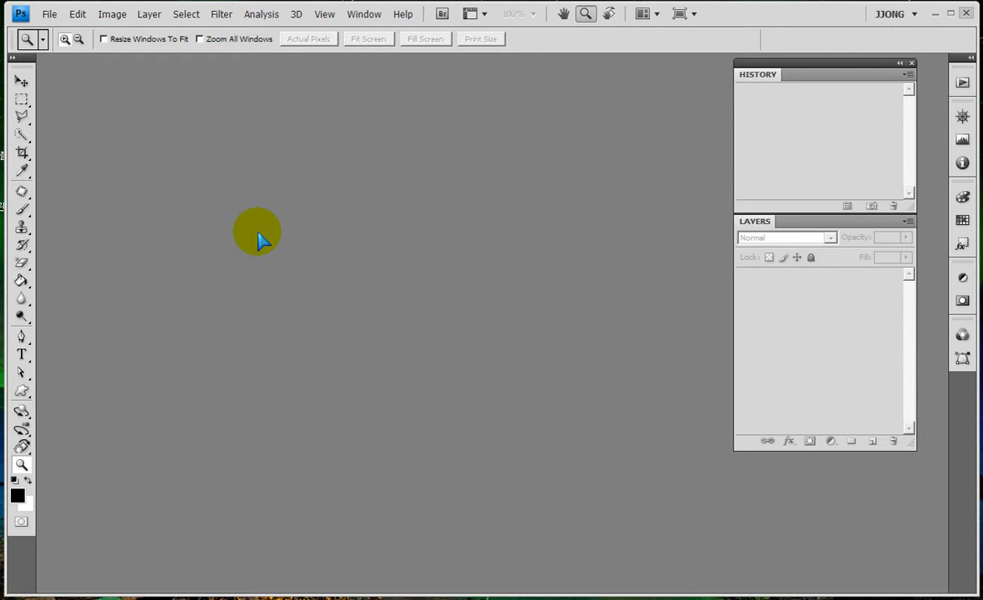
Reapply the custom workspace and browse the Open dialog to the Sample folder.
{"action": "left_click", "coordinate": [891, 15]}
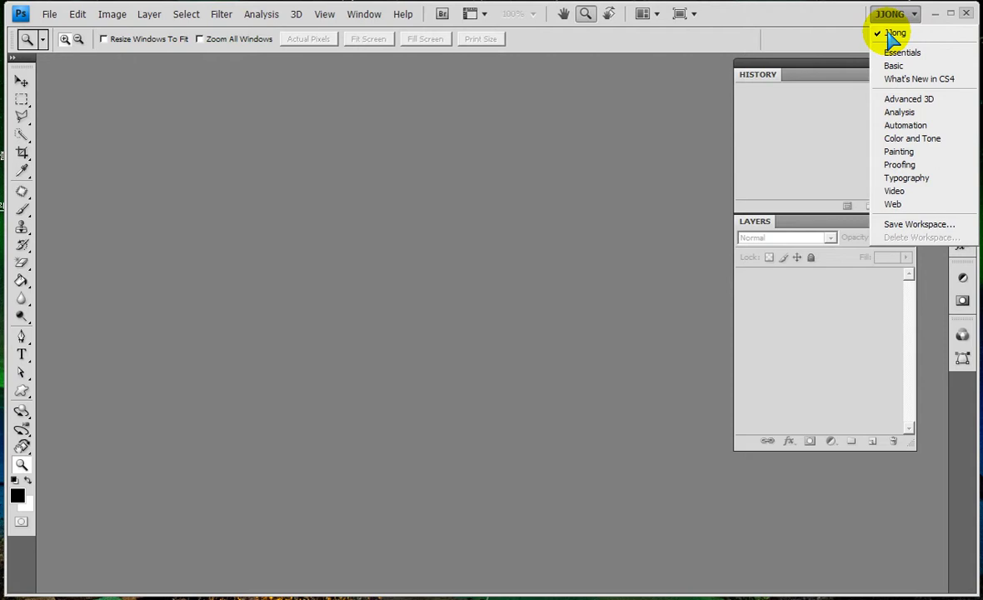
{"action": "left_click", "coordinate": [894, 33]}
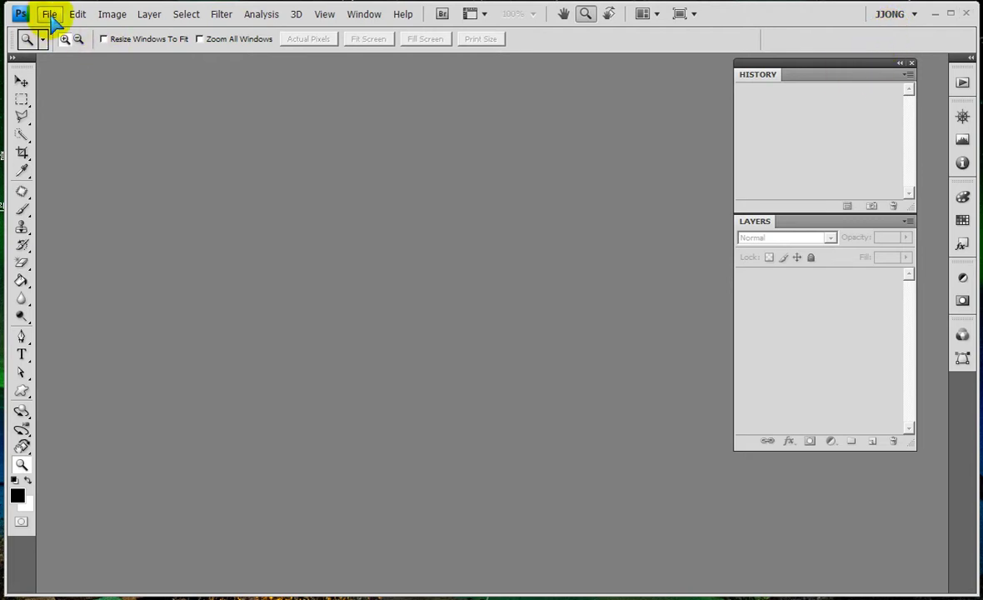
{"action": "left_click", "coordinate": [49, 15]}
{"action": "left_click", "coordinate": [72, 46]}
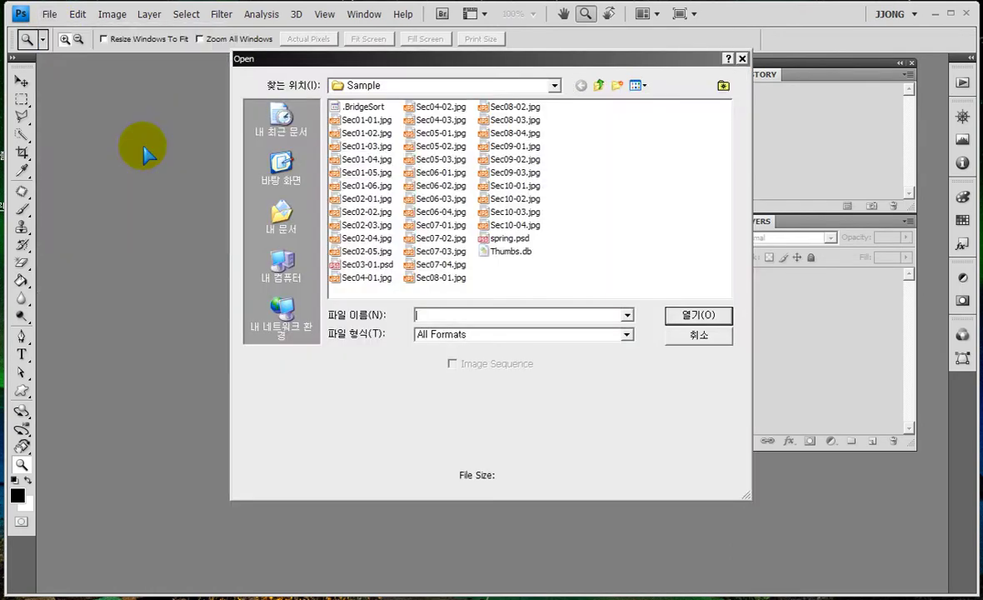
{"action": "left_click", "coordinate": [555, 85]}
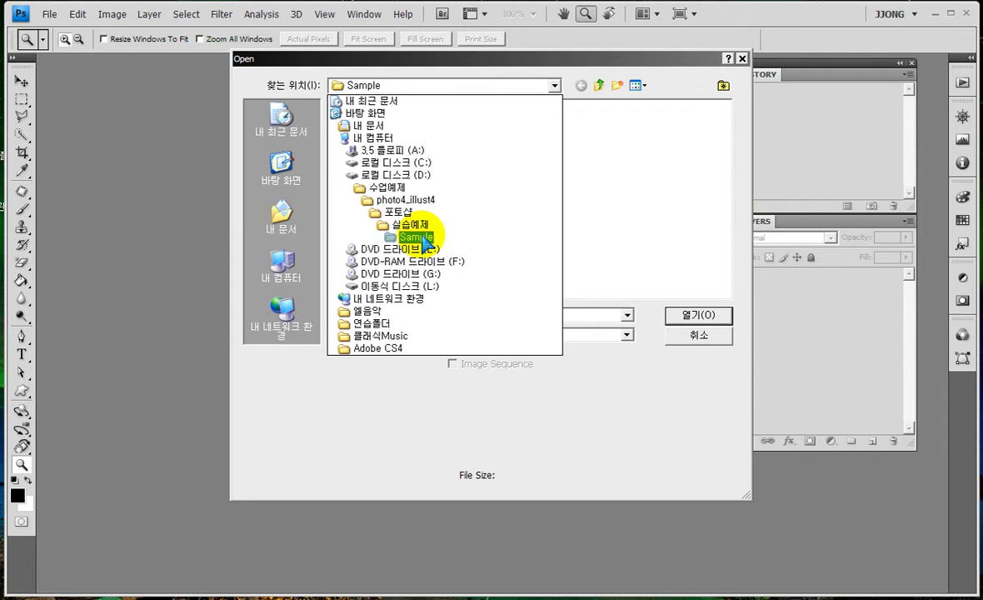
{"action": "left_click", "coordinate": [423, 236]}
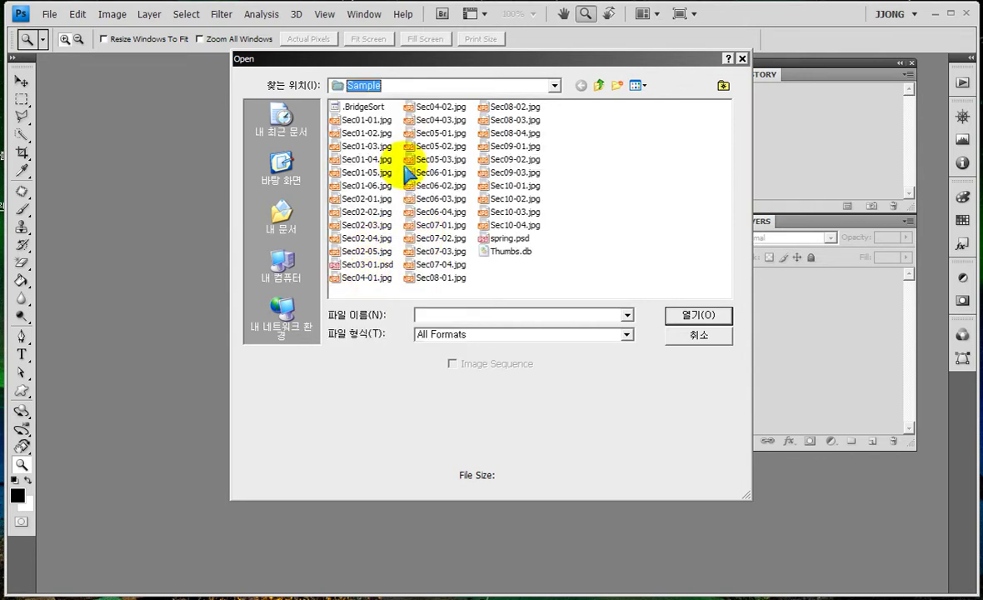
Open Sec04-03.jpg and float it in its own enlarged window.
{"action": "left_click", "coordinate": [425, 120]}
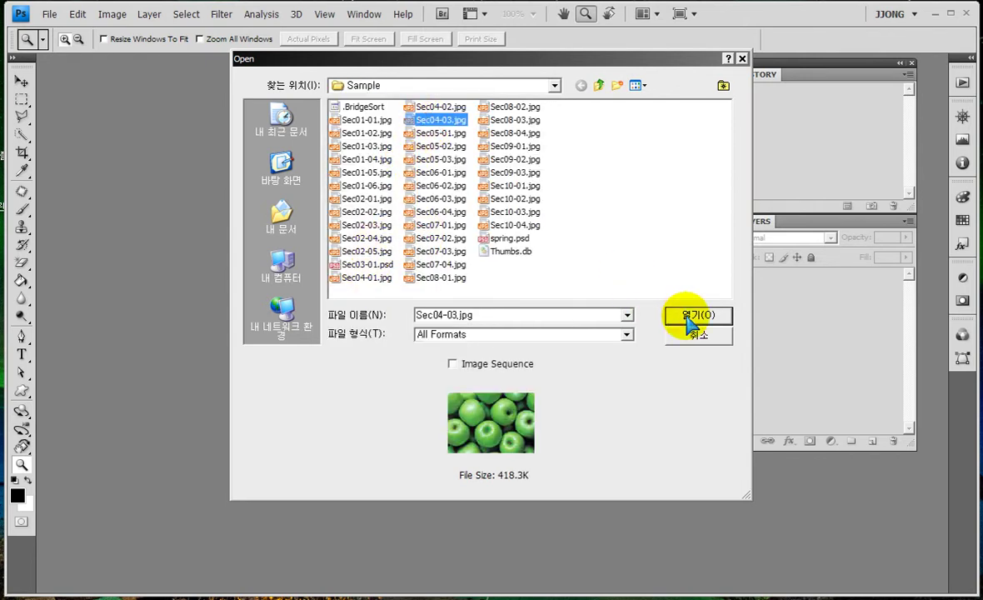
{"action": "left_click", "coordinate": [690, 318]}
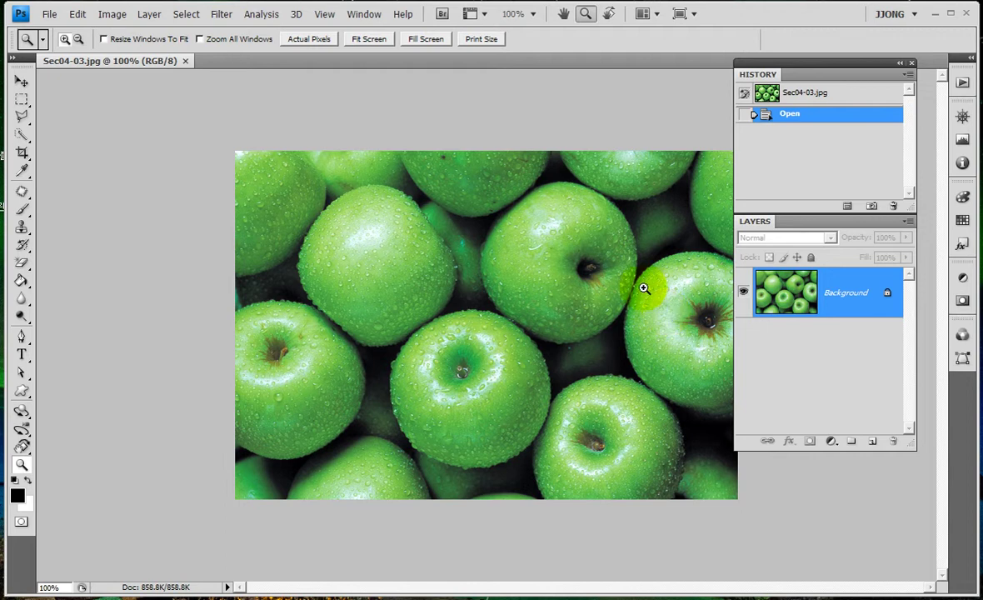
{"action": "left_click_drag", "start_coordinate": [108, 60], "coordinate": [162, 125]}
{"action": "left_click_drag", "start_coordinate": [593, 457], "coordinate": [688, 497]}
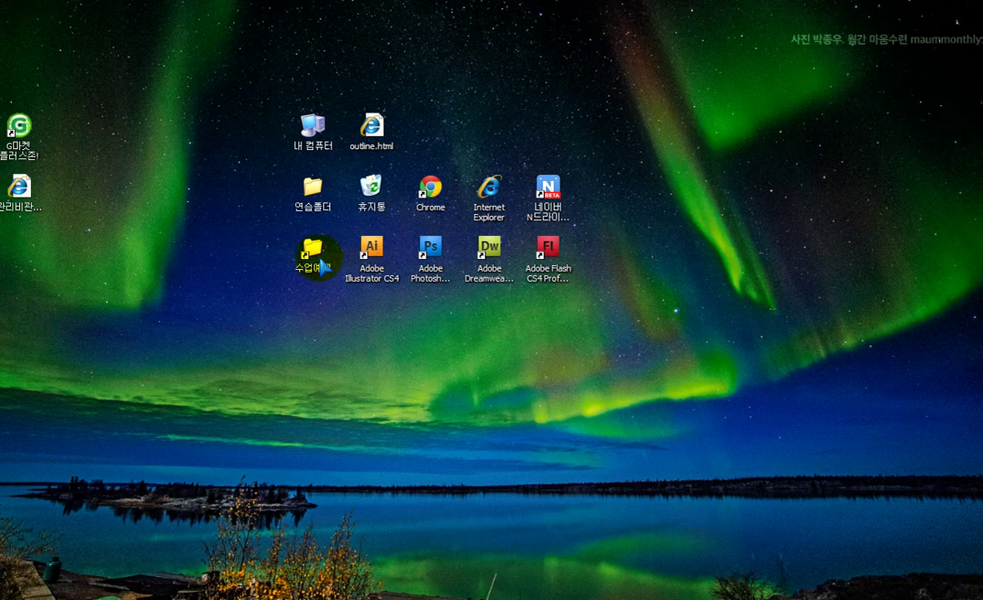
Run xscreenpen.exe from the 수업예제 folder, then close that folder window.
{"action": "double_click", "coordinate": [320, 255]}
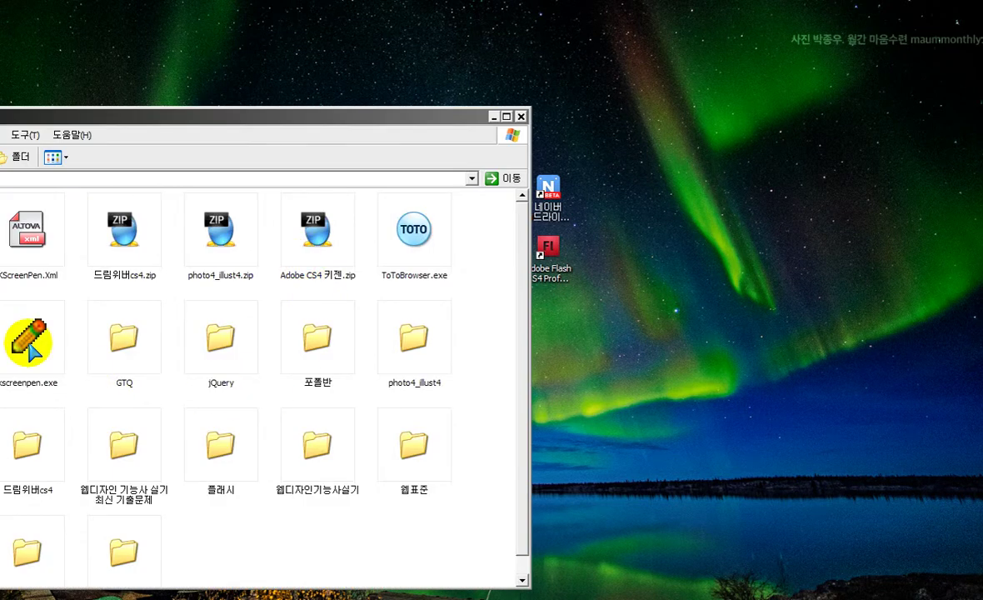
{"action": "double_click", "coordinate": [29, 342]}
{"action": "left_click", "coordinate": [479, 344]}
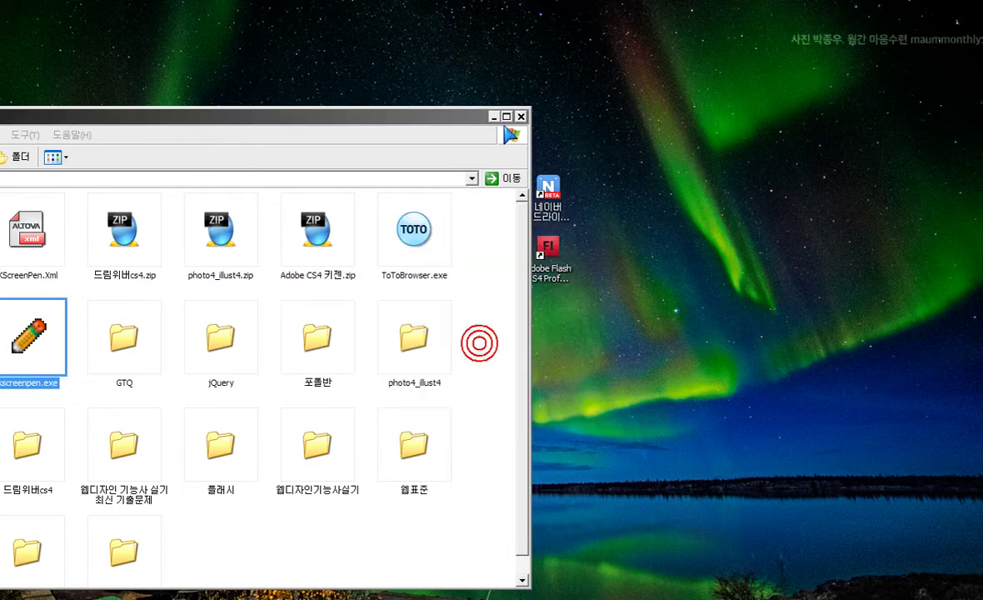
{"action": "left_click", "coordinate": [521, 116]}
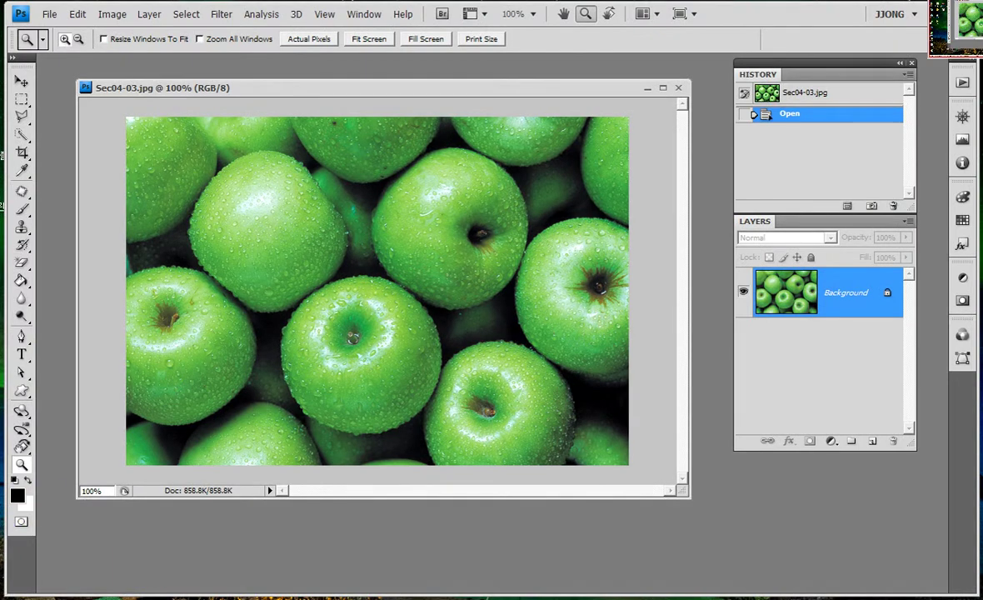
{"action": "left_click_drag", "start_coordinate": [212, 218], "coordinate": [307, 173]}
{"action": "left_click_drag", "start_coordinate": [341, 298], "coordinate": [212, 223]}
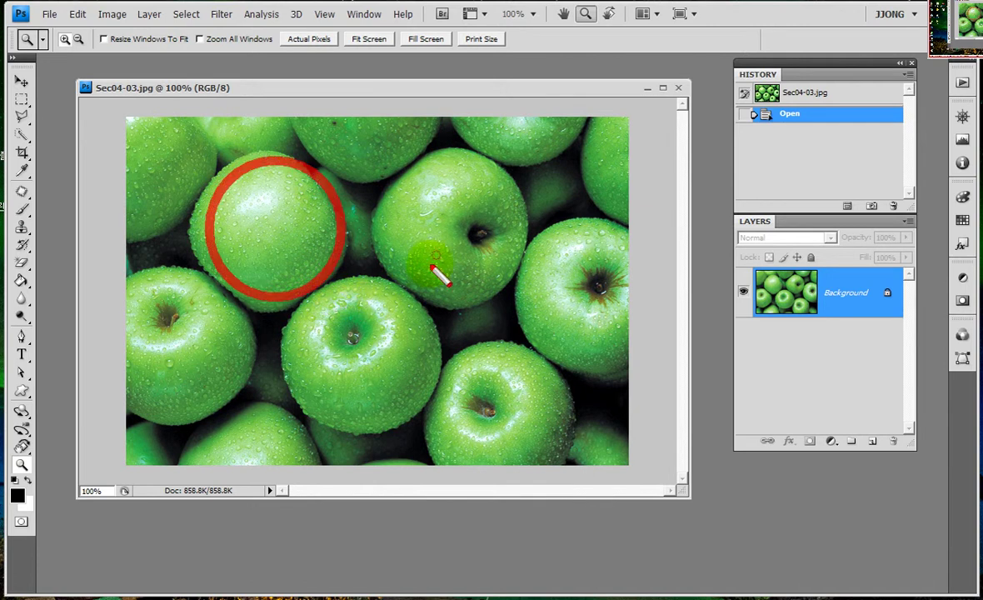
{"action": "mouse_move", "coordinate": [375, 155]}
{"action": "left_mouse_down"}
{"action": "mouse_move", "coordinate": [500, 281]}
{"action": "mouse_move", "coordinate": [373, 225]}
{"action": "left_mouse_up"}
{"action": "mouse_move", "coordinate": [318, 297]}
{"action": "left_mouse_down"}
{"action": "mouse_move", "coordinate": [439, 406]}
{"action": "mouse_move", "coordinate": [315, 293]}
{"action": "left_mouse_up"}
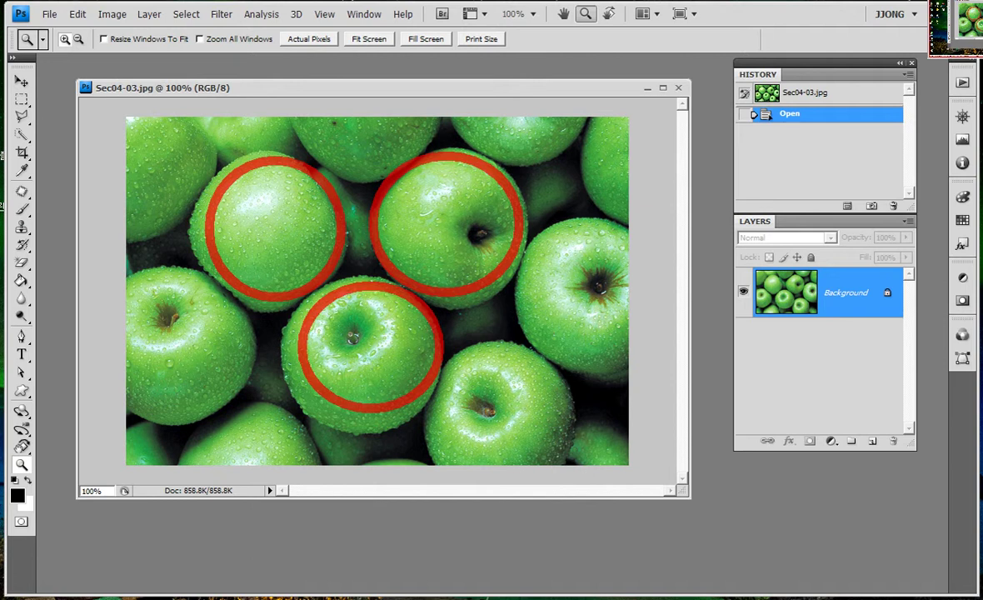
{"action": "left_click_drag", "start_coordinate": [136, 122], "coordinate": [187, 450]}
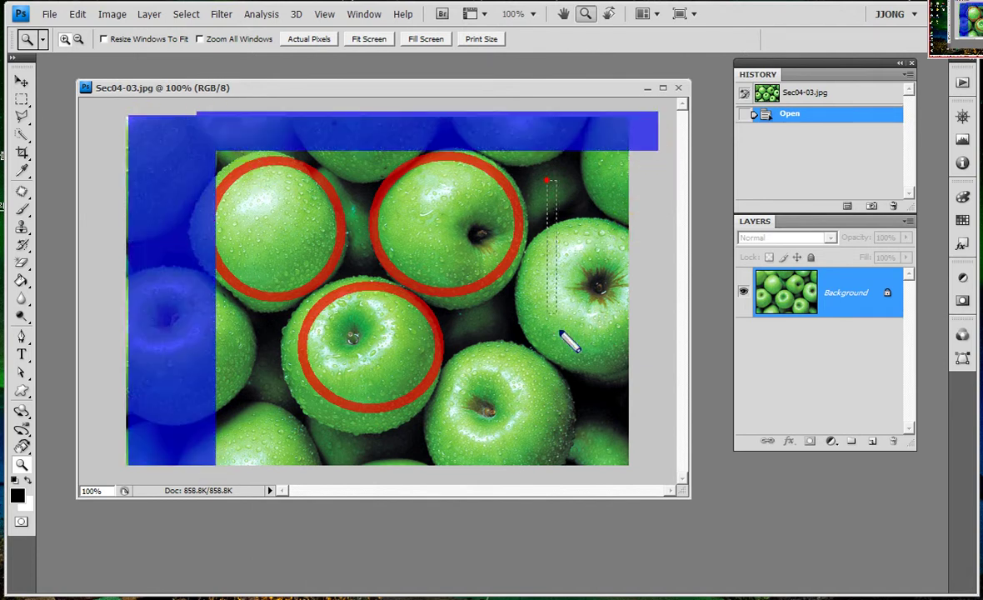
{"action": "left_click_drag", "start_coordinate": [542, 175], "coordinate": [621, 448]}
{"action": "left_click_drag", "start_coordinate": [477, 324], "coordinate": [538, 438]}
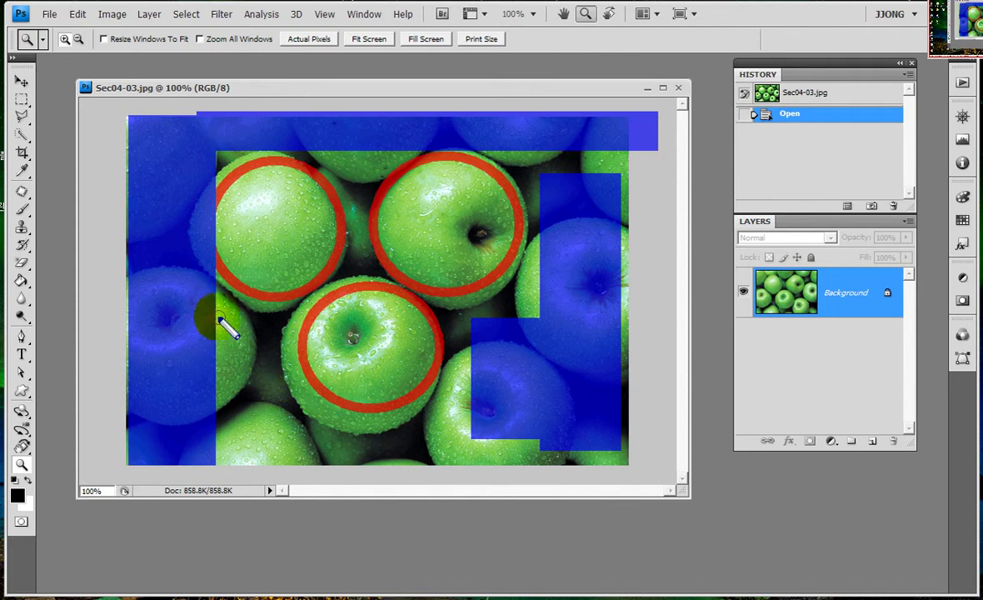
{"action": "left_click_drag", "start_coordinate": [220, 318], "coordinate": [363, 498]}
{"action": "left_click_drag", "start_coordinate": [464, 321], "coordinate": [575, 365]}
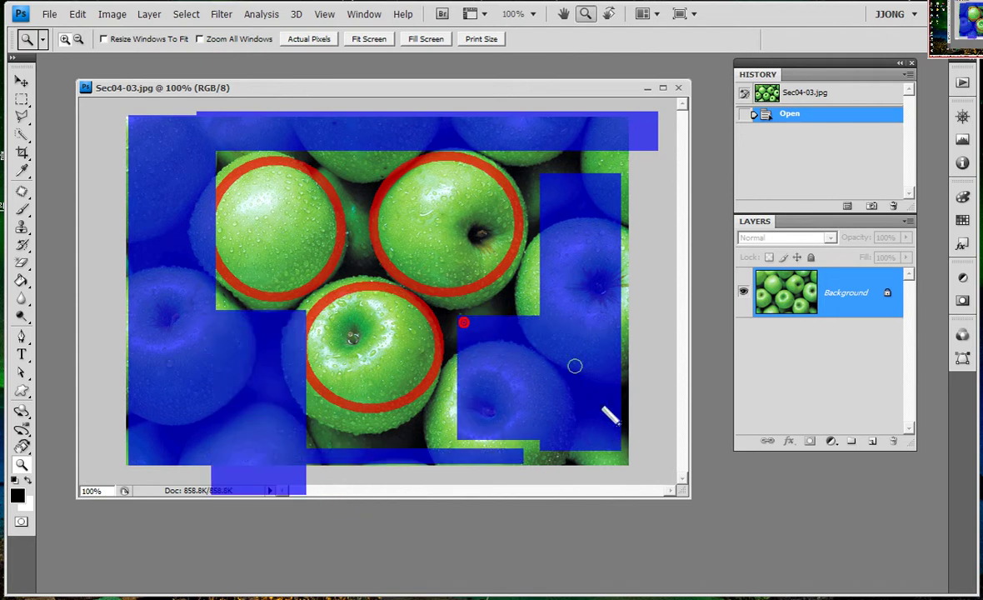
{"action": "left_click_drag", "start_coordinate": [345, 136], "coordinate": [373, 183]}
{"action": "left_click_drag", "start_coordinate": [530, 138], "coordinate": [635, 170]}
{"action": "left_click_drag", "start_coordinate": [442, 396], "coordinate": [714, 494]}
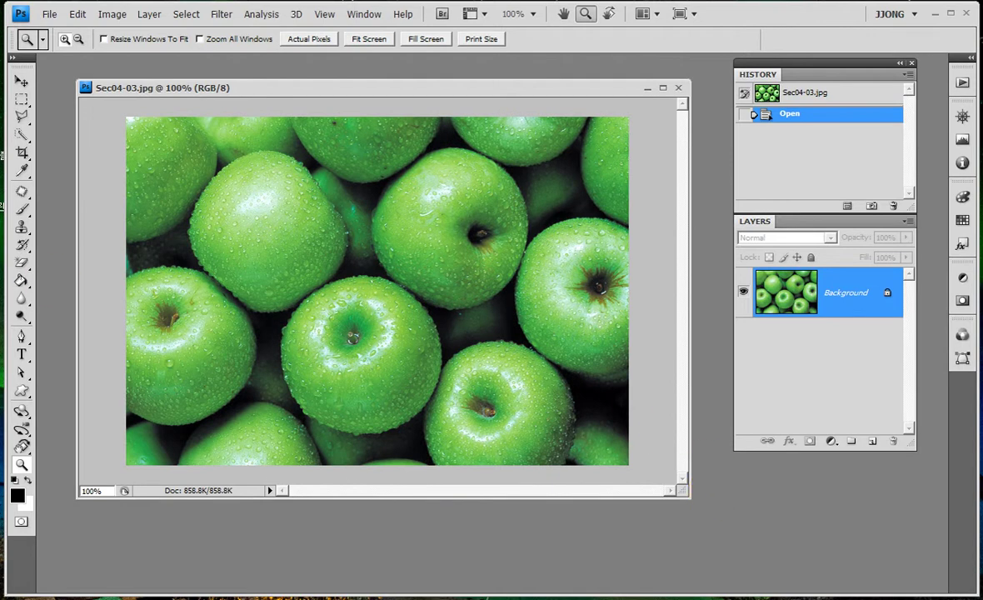
Compare the Marquee, Lasso and Quick Selection flyouts, briefly choosing the Elliptical Marquee.
{"action": "left_click", "coordinate": [23, 103]}
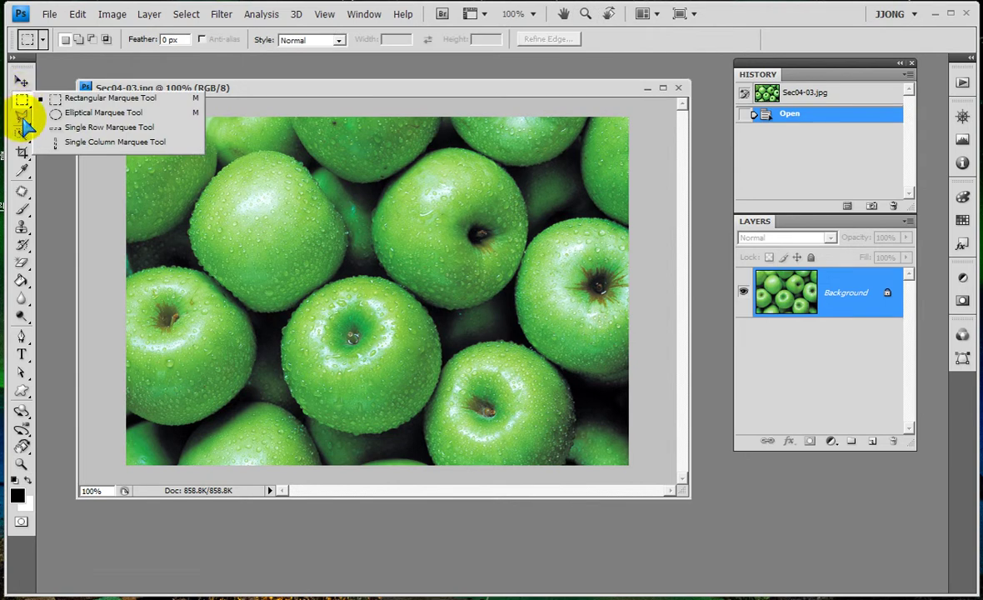
{"action": "left_click", "coordinate": [23, 116]}
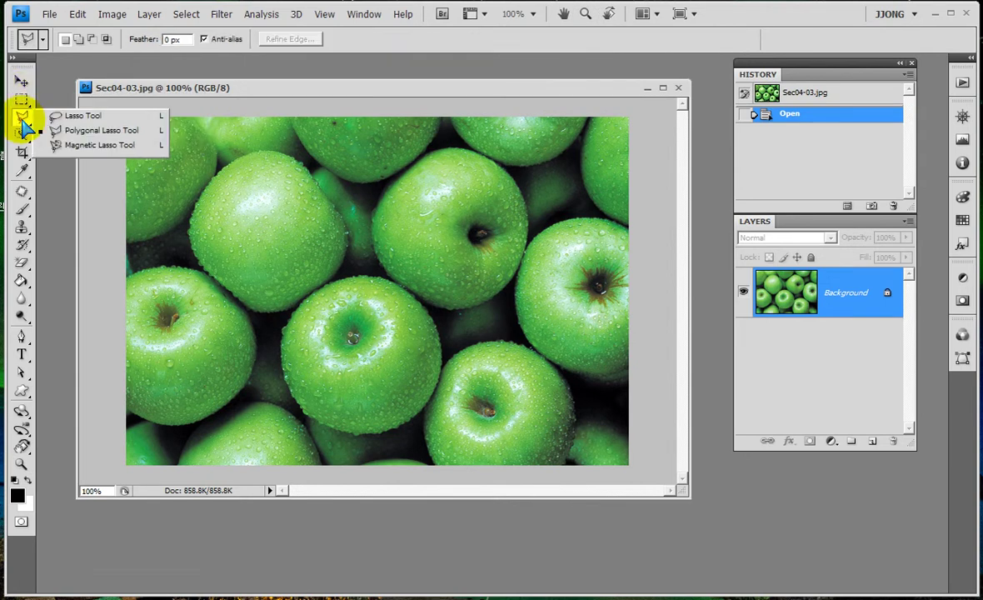
{"action": "left_click", "coordinate": [23, 137]}
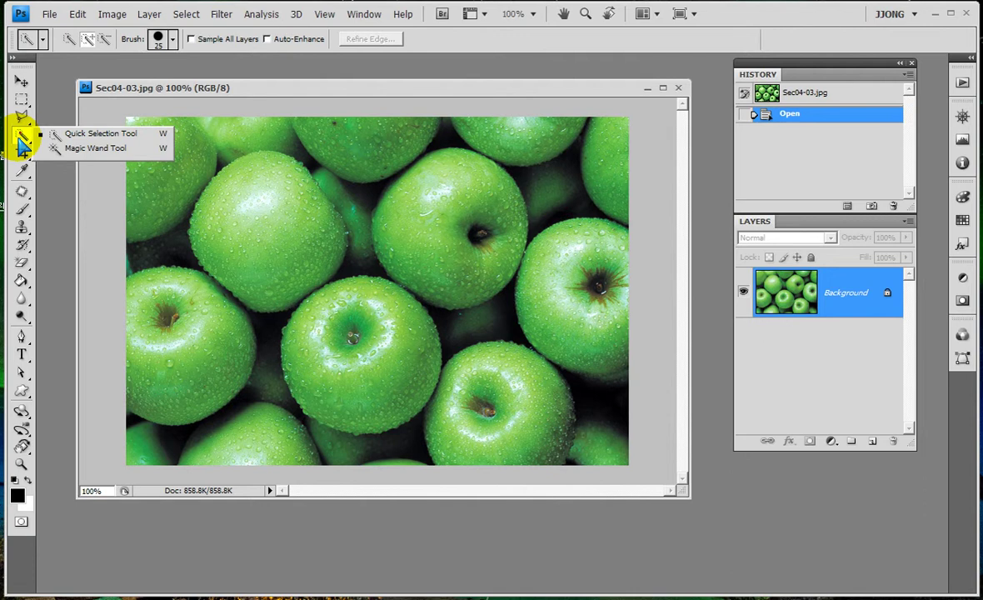
{"action": "left_click", "coordinate": [22, 99]}
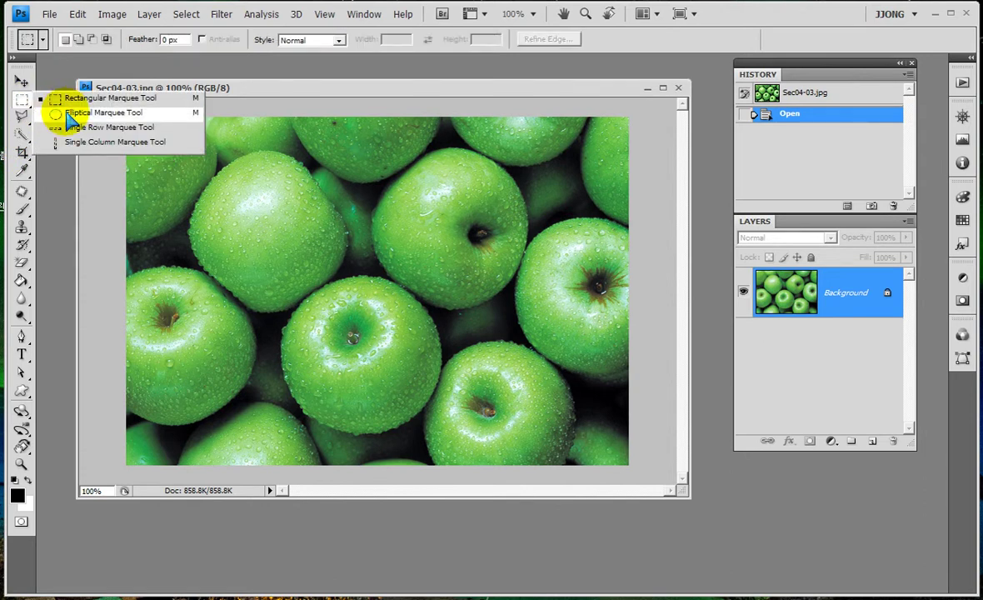
{"action": "left_click", "coordinate": [64, 113]}
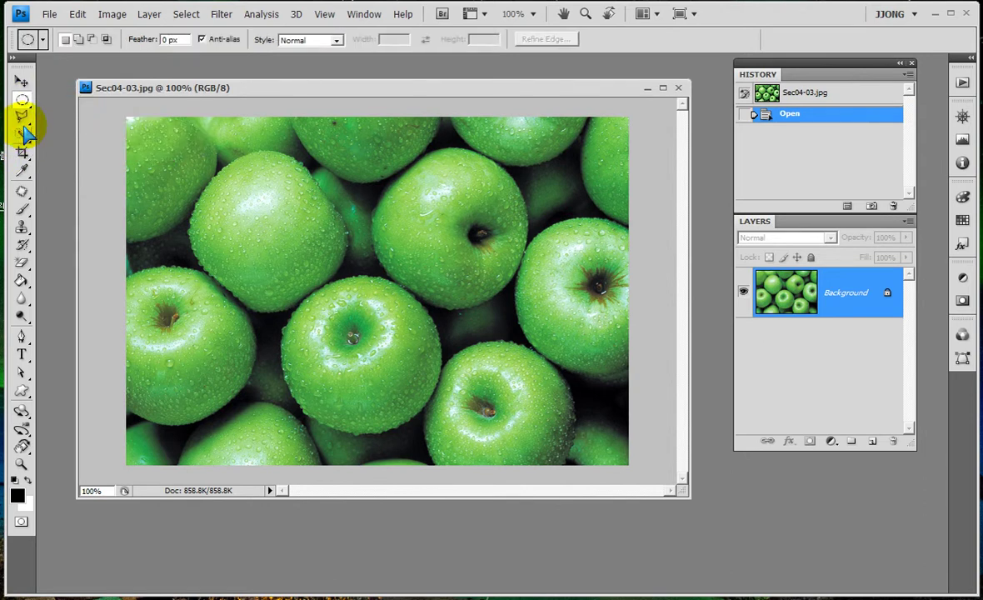
{"action": "left_click", "coordinate": [23, 137]}
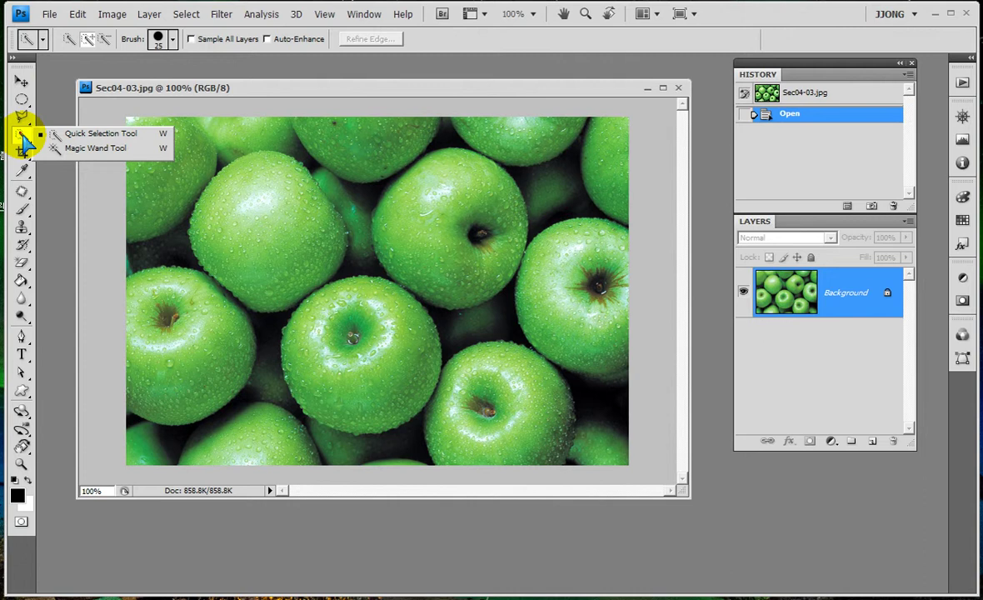
Try Quick Selection on the upper-left and top-middle apples, clear pen marks, and enlarge the brush.
{"action": "left_click", "coordinate": [98, 135]}
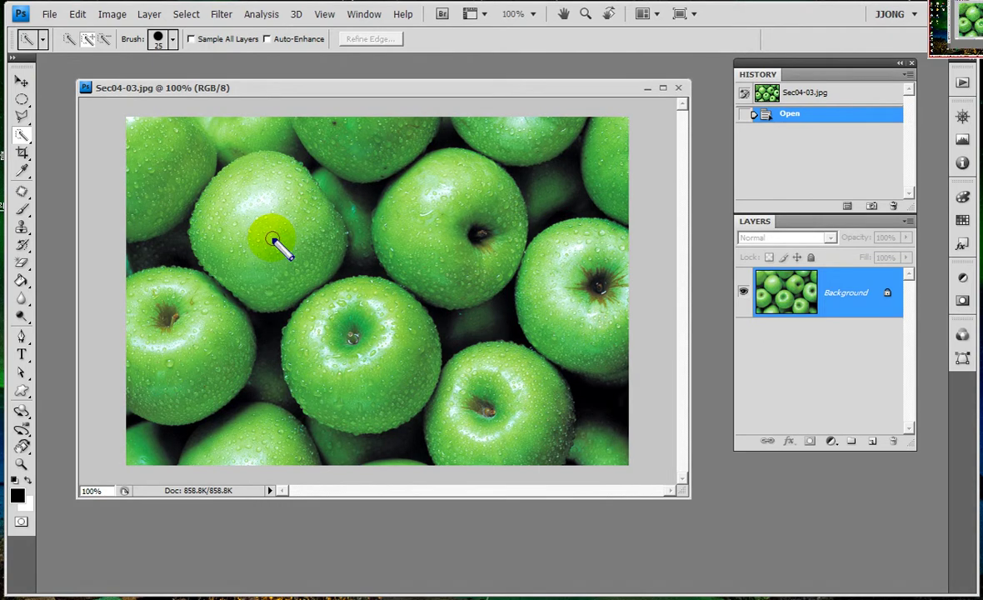
{"action": "left_click_drag", "start_coordinate": [267, 225], "coordinate": [251, 288]}
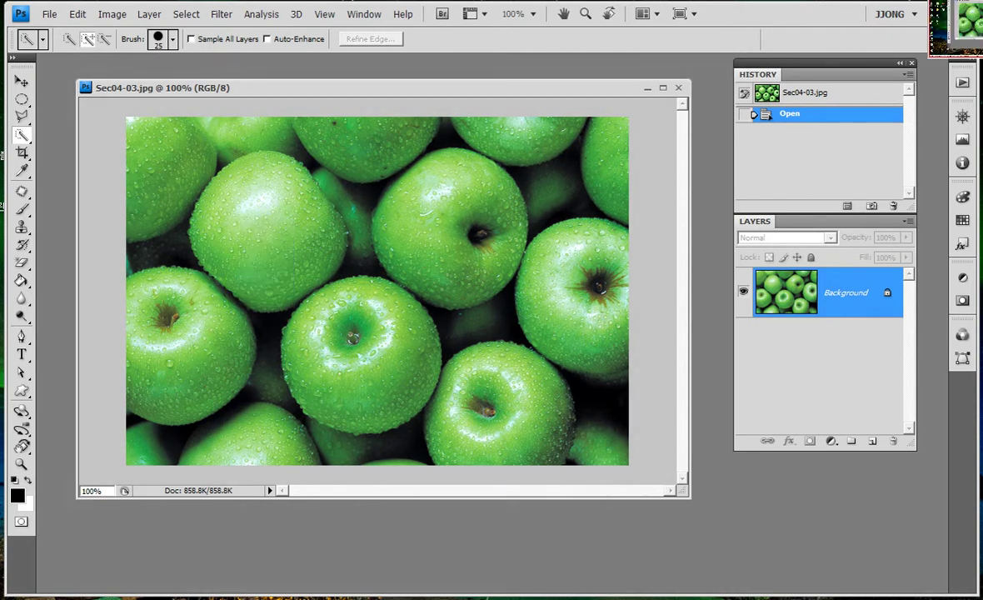
{"action": "left_click_drag", "start_coordinate": [296, 197], "coordinate": [305, 258]}
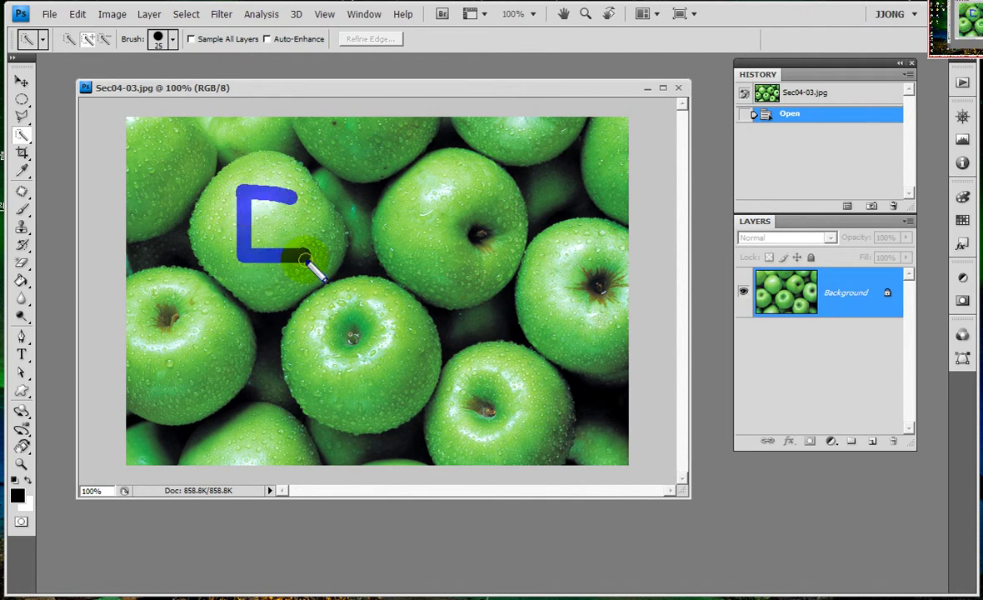
{"action": "mouse_move", "coordinate": [402, 202]}
{"action": "left_mouse_down"}
{"action": "mouse_move", "coordinate": [476, 248]}
{"action": "mouse_move", "coordinate": [405, 249]}
{"action": "left_mouse_up"}
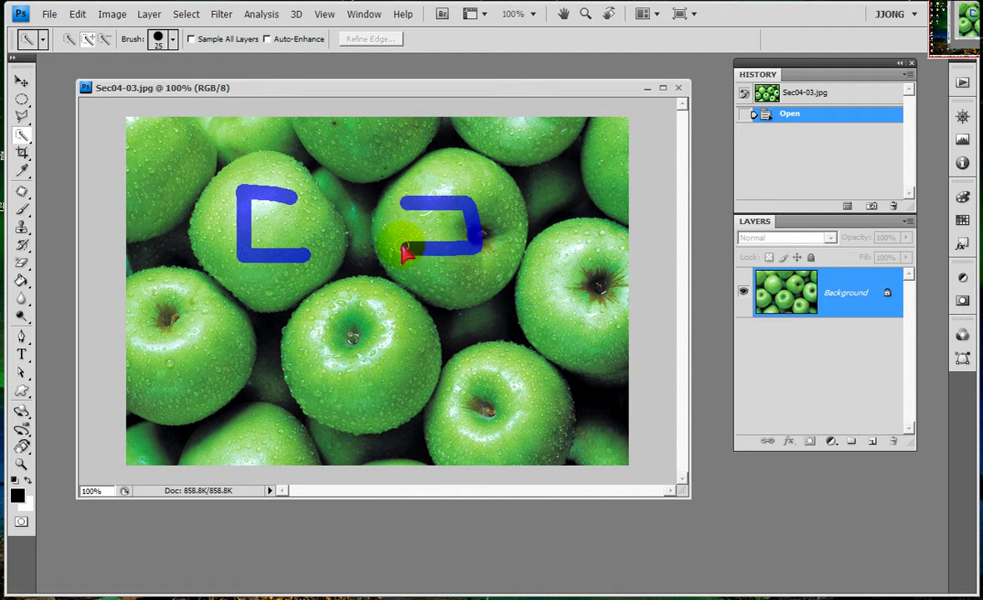
{"action": "key", "text": "Escape"}
{"action": "key", "text": "bracketright"}
{"action": "key", "text": "bracketright"}
{"action": "key", "text": "bracketright"}
{"action": "key", "text": "bracketright"}
{"action": "key", "text": "bracketright"}
Quick-select the upper-left, top-centre and middle apples.
{"action": "left_click", "coordinate": [258, 218]}
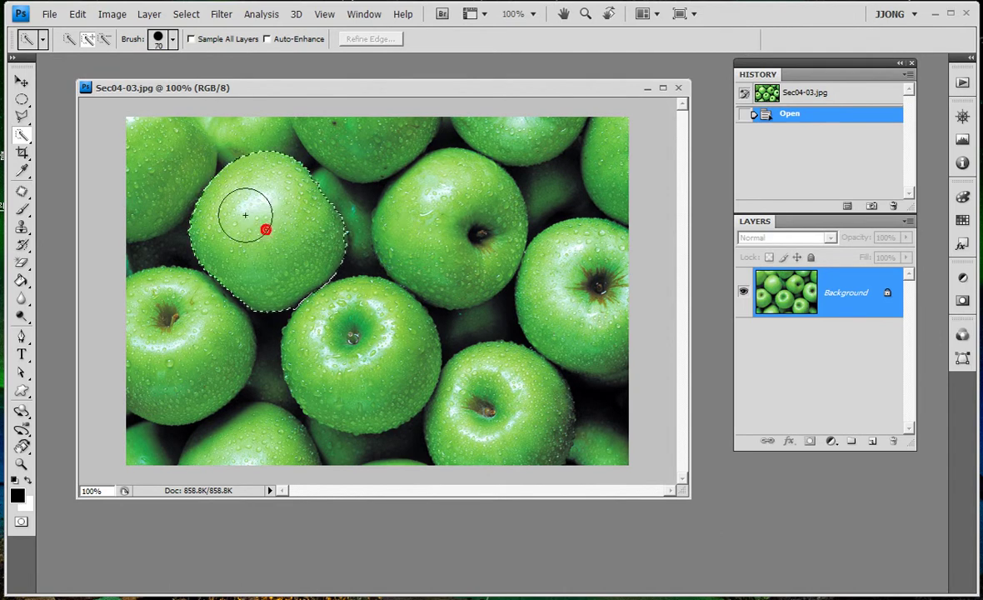
{"action": "left_click", "coordinate": [319, 231]}
{"action": "left_click", "coordinate": [439, 220]}
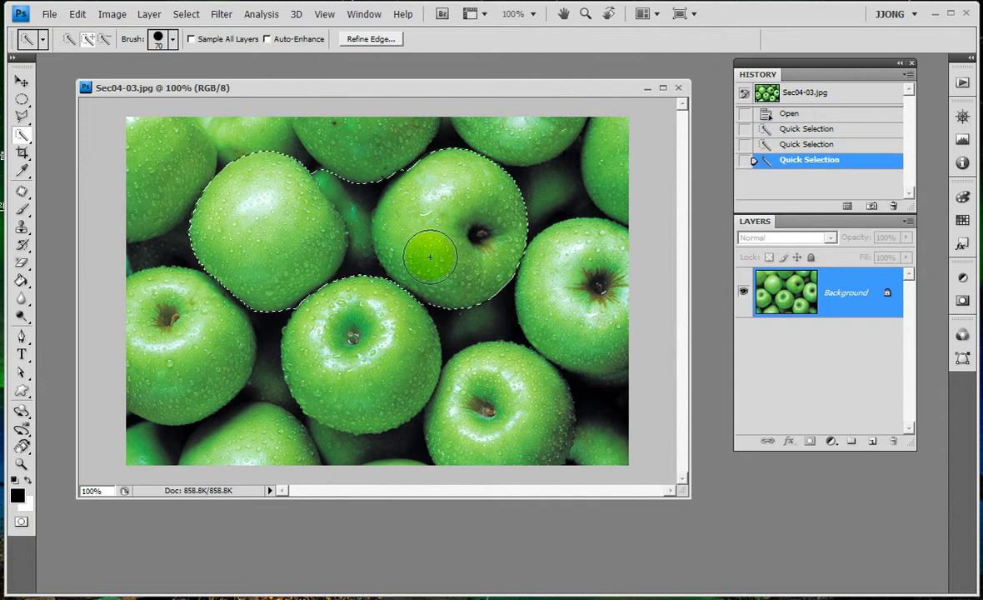
{"action": "left_click", "coordinate": [372, 343]}
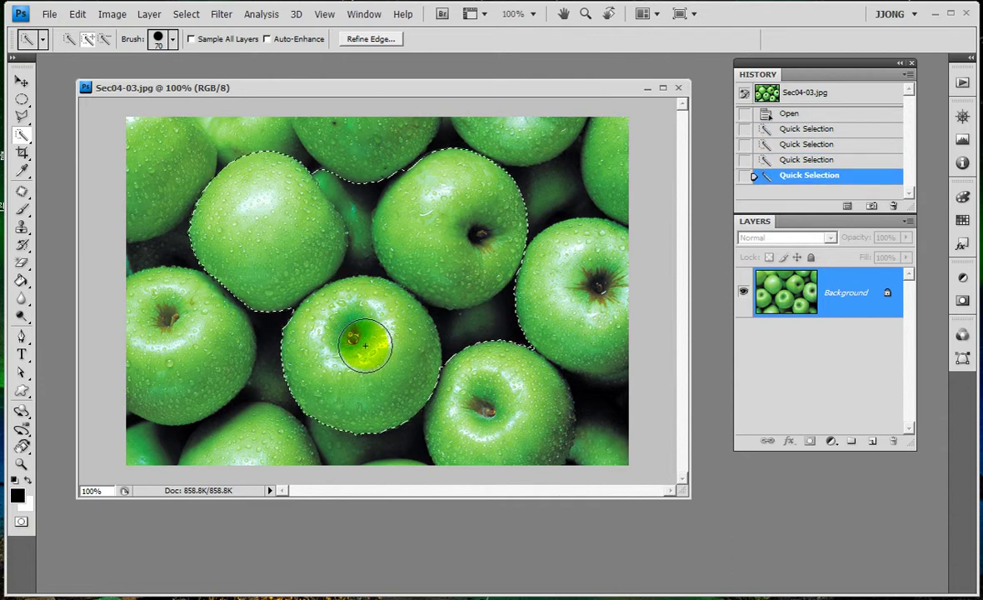
{"action": "left_click_drag", "start_coordinate": [518, 302], "coordinate": [510, 308]}
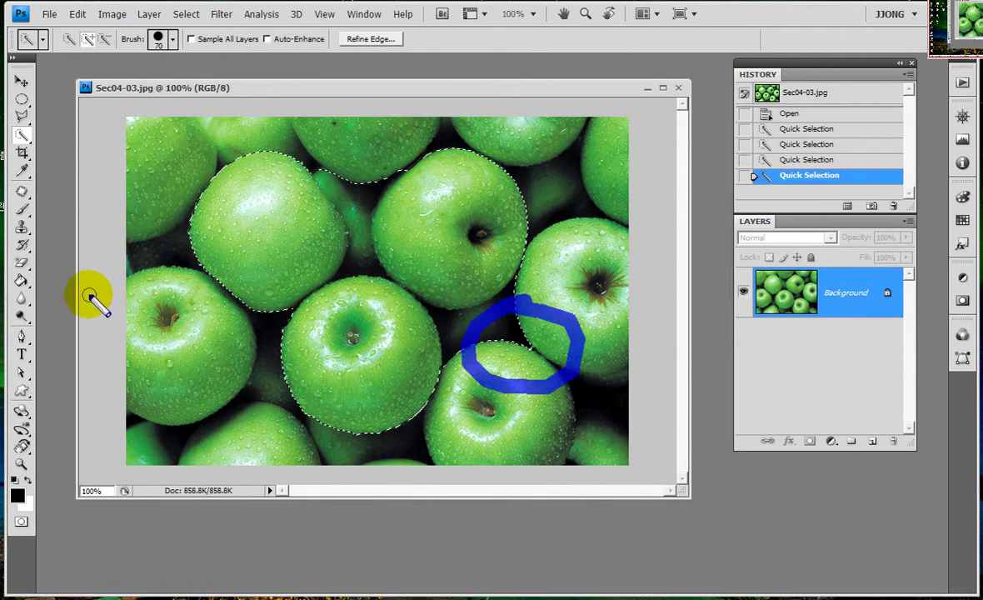
{"action": "key", "text": "Escape"}
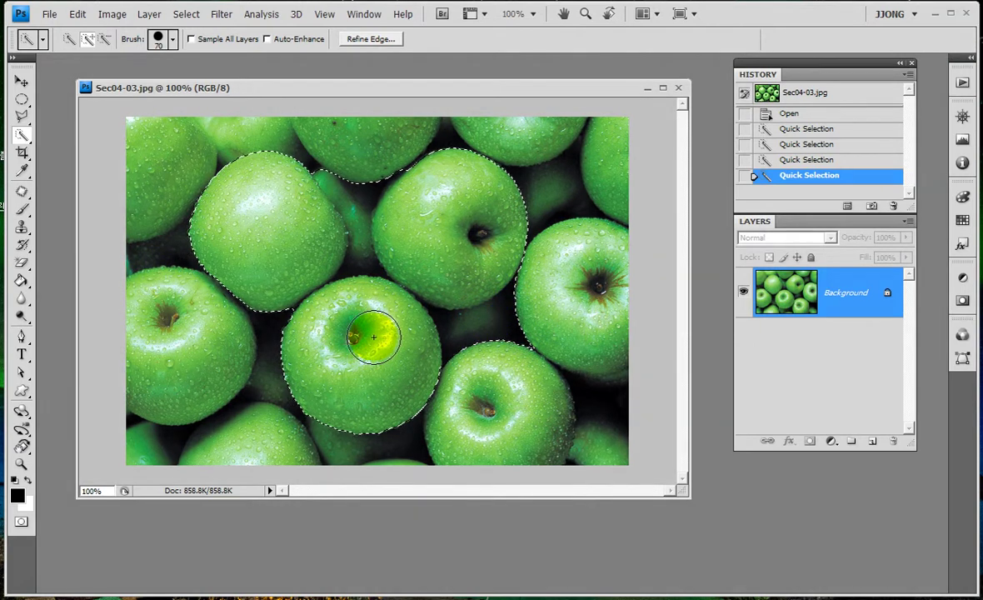
Subtract the dark gaps near the right apples and between the top apples, shrinking the brush 45→20.
{"action": "key", "text": "bracketleft"}
{"action": "key", "text": "bracketleft"}
{"action": "key", "text": "bracketleft"}
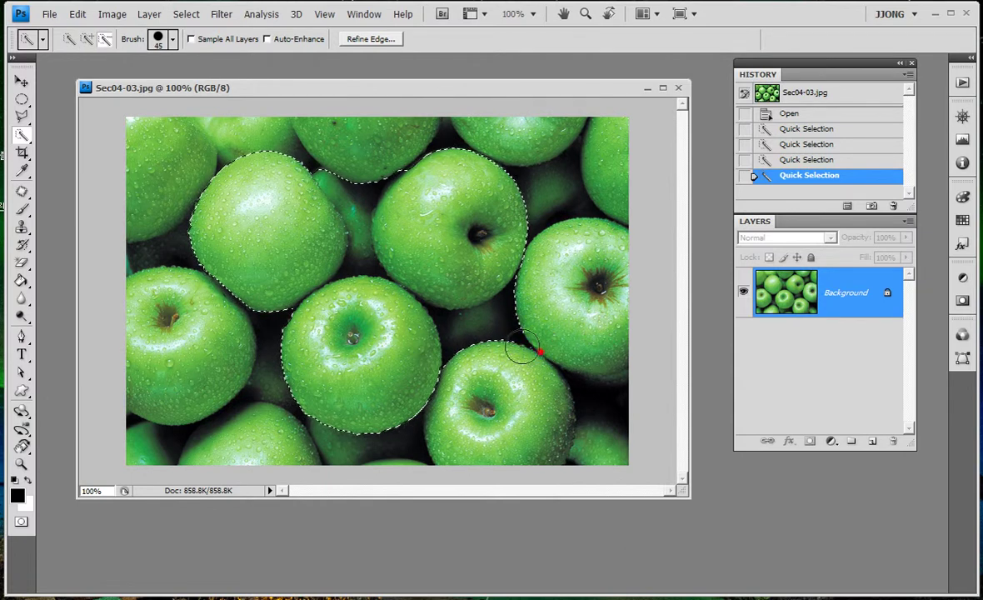
{"action": "left_click_drag", "start_coordinate": [524, 352], "coordinate": [493, 345]}
{"action": "left_click", "coordinate": [492, 349]}
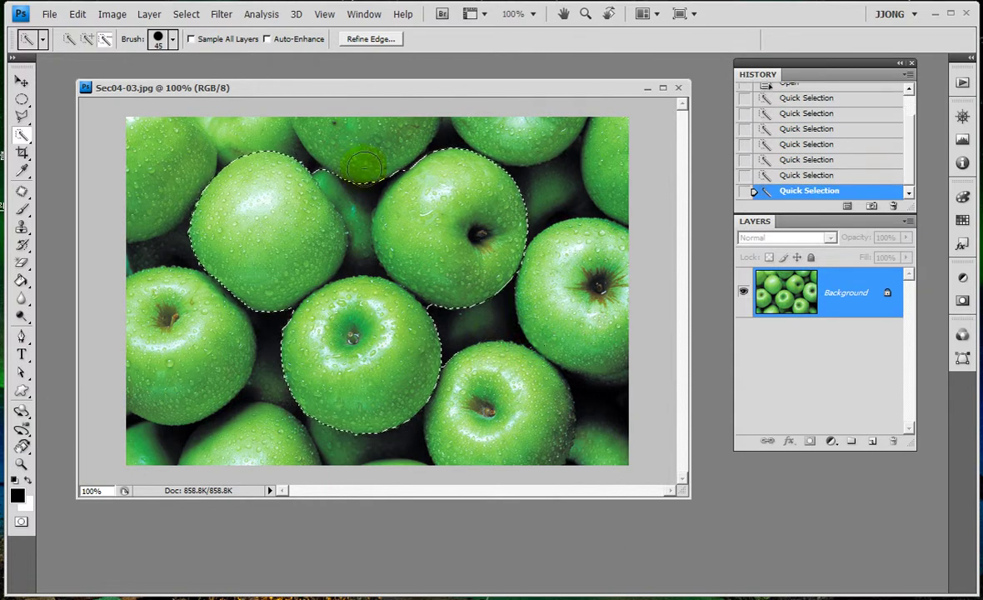
{"action": "key", "text": "bracketleft"}
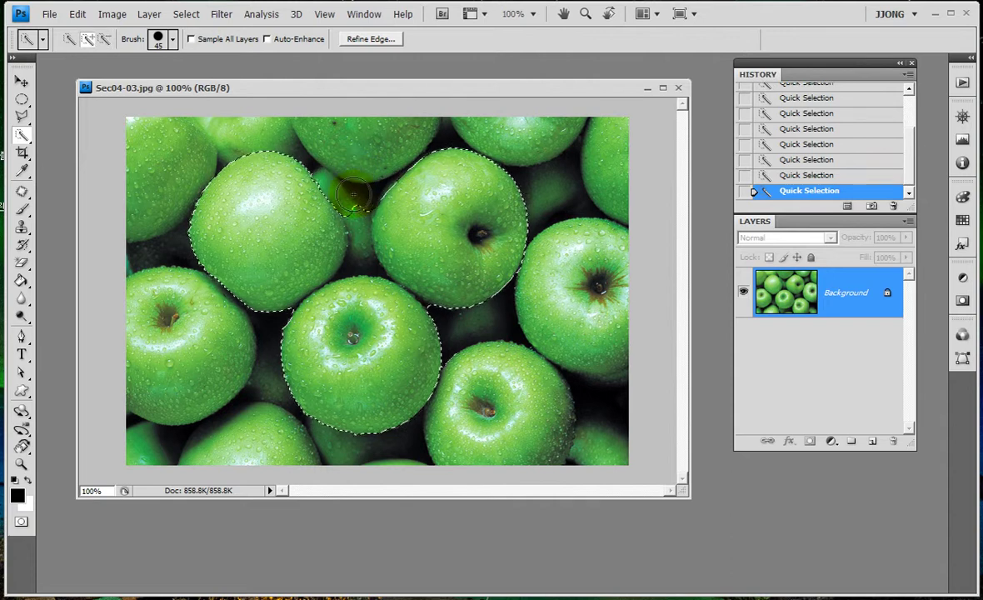
{"action": "key", "text": "bracketleft"}
{"action": "mouse_move", "coordinate": [350, 209]}
{"action": "left_mouse_down"}
{"action": "mouse_move", "coordinate": [382, 219]}
{"action": "mouse_move", "coordinate": [352, 223]}
{"action": "left_mouse_up"}
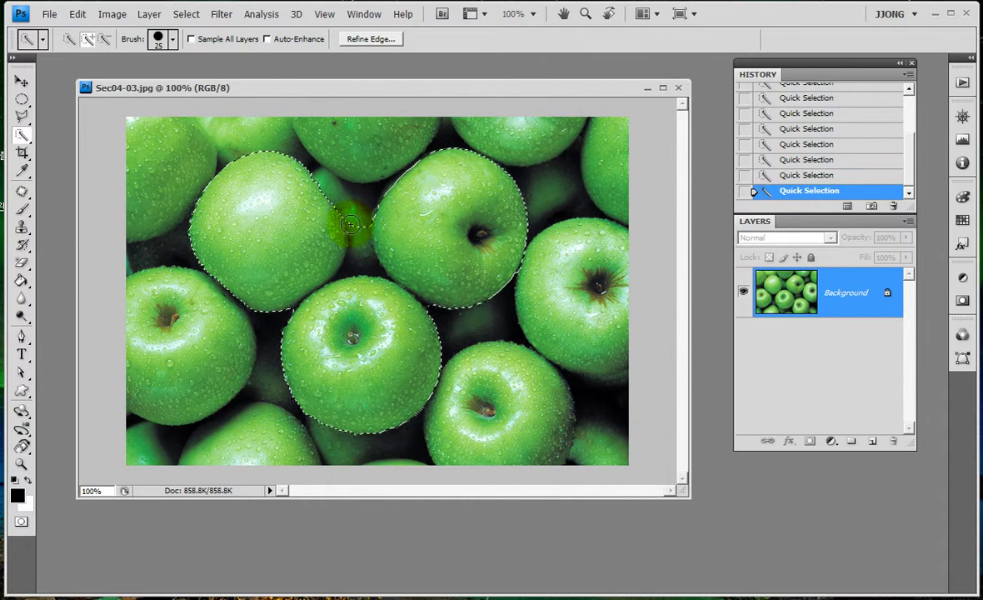
{"action": "key", "text": "bracketleft"}
{"action": "left_click_drag", "start_coordinate": [323, 230], "coordinate": [357, 240]}
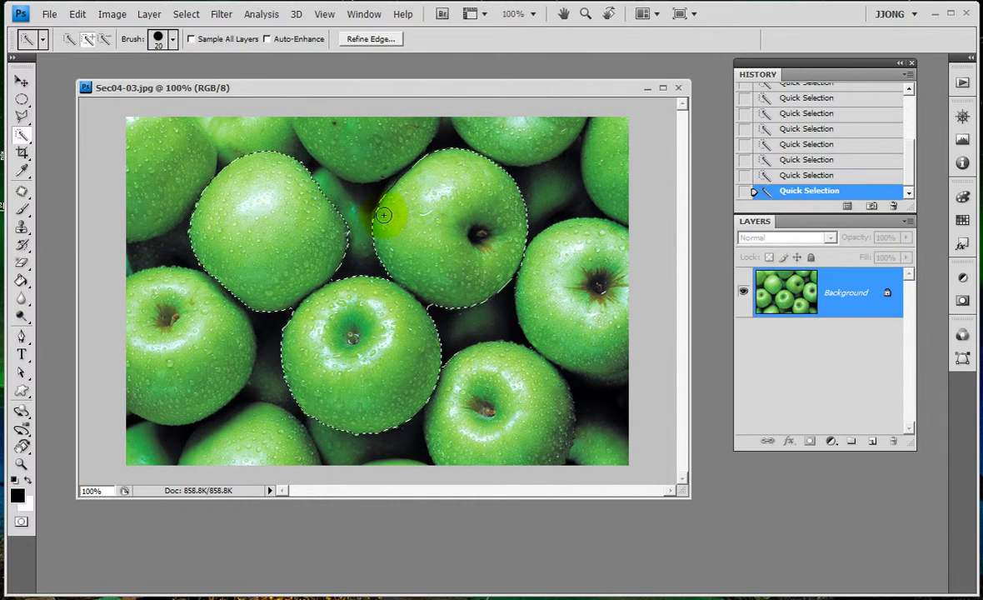
With the brush back at 40, trim remaining gaps and the stray patch between the lower apples.
{"action": "key", "text": "bracketright"}
{"action": "key", "text": "bracketright"}
{"action": "key", "text": "bracketright"}
{"action": "left_click", "coordinate": [391, 215]}
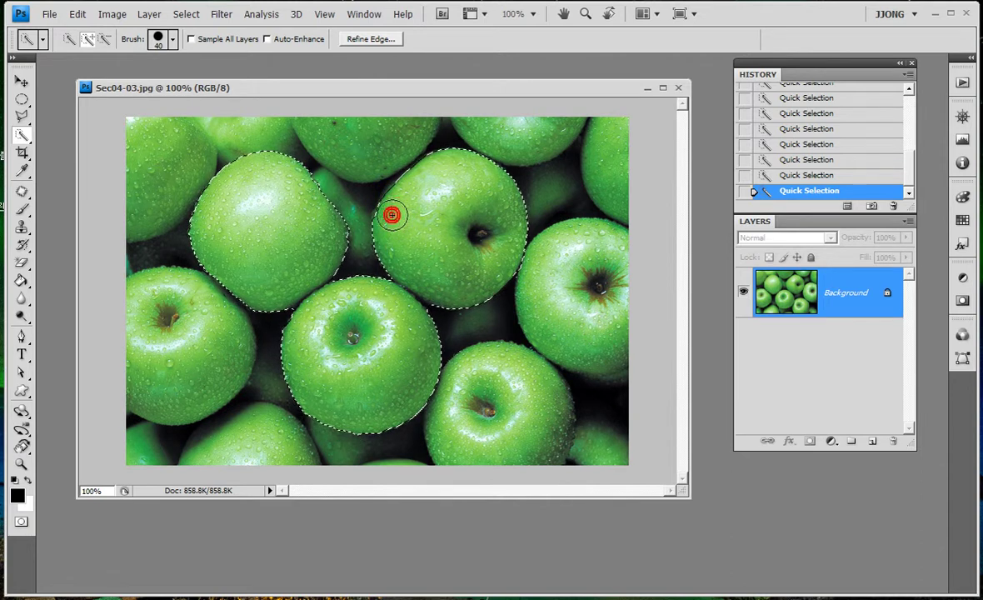
{"action": "left_click", "coordinate": [328, 231]}
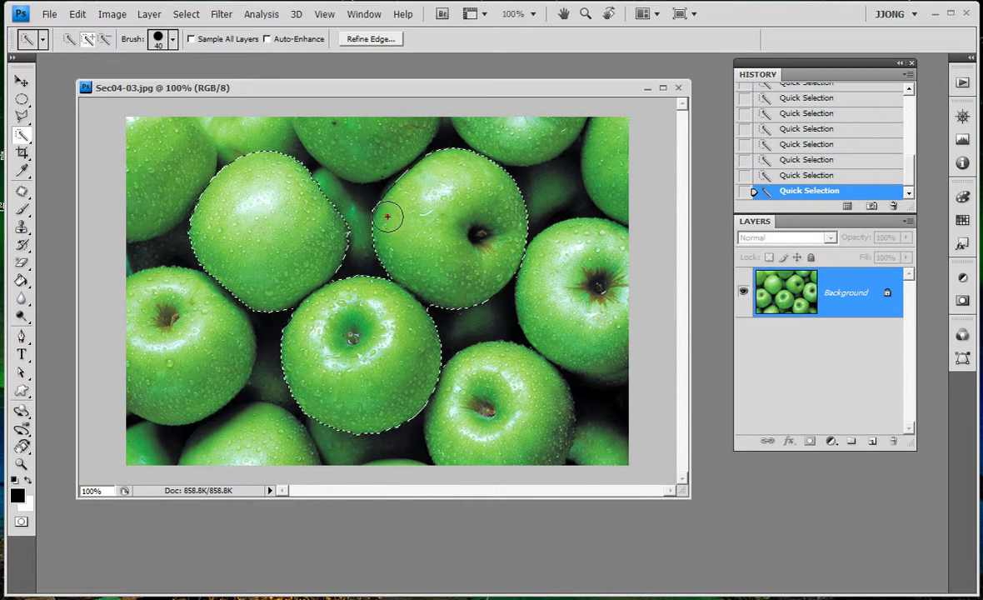
{"action": "left_click_drag", "start_coordinate": [467, 345], "coordinate": [474, 351]}
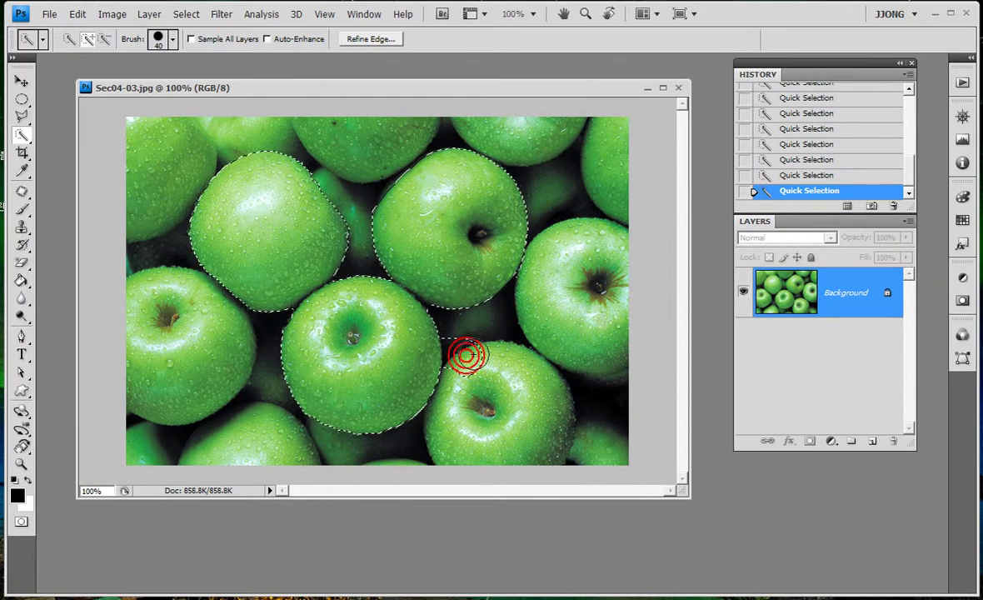
{"action": "left_click", "coordinate": [462, 367], "text": "alt"}
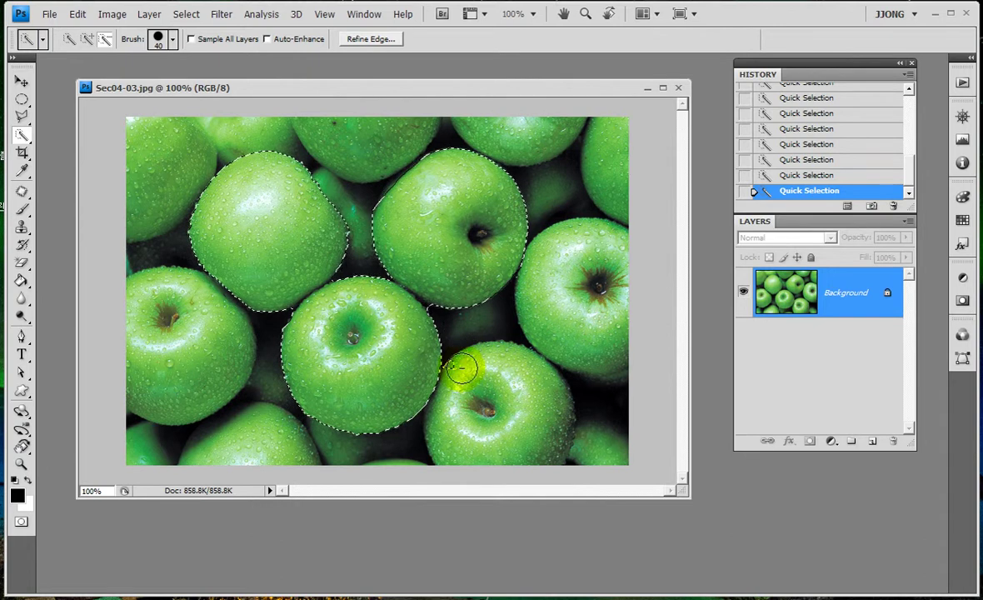
{"action": "left_click", "coordinate": [542, 286], "text": "alt"}
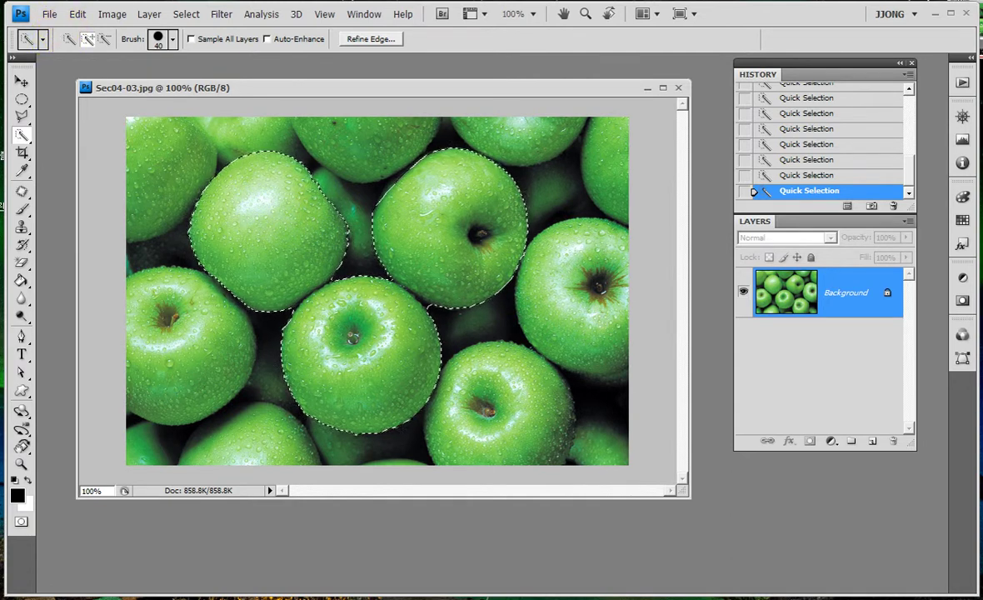
{"action": "left_click_drag", "start_coordinate": [50, 28], "coordinate": [127, 20]}
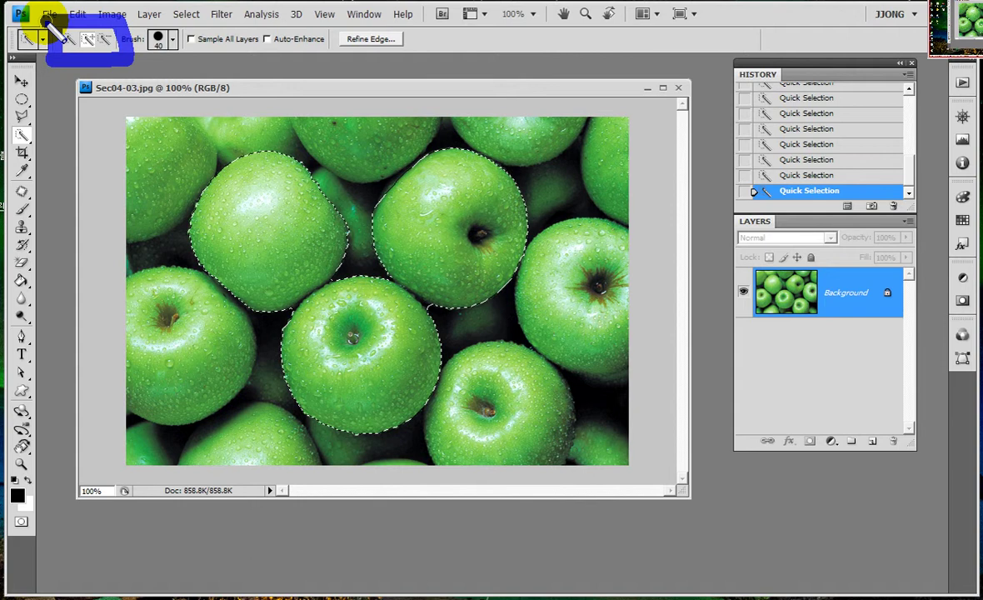
{"action": "left_click_drag", "start_coordinate": [50, 13], "coordinate": [45, 50]}
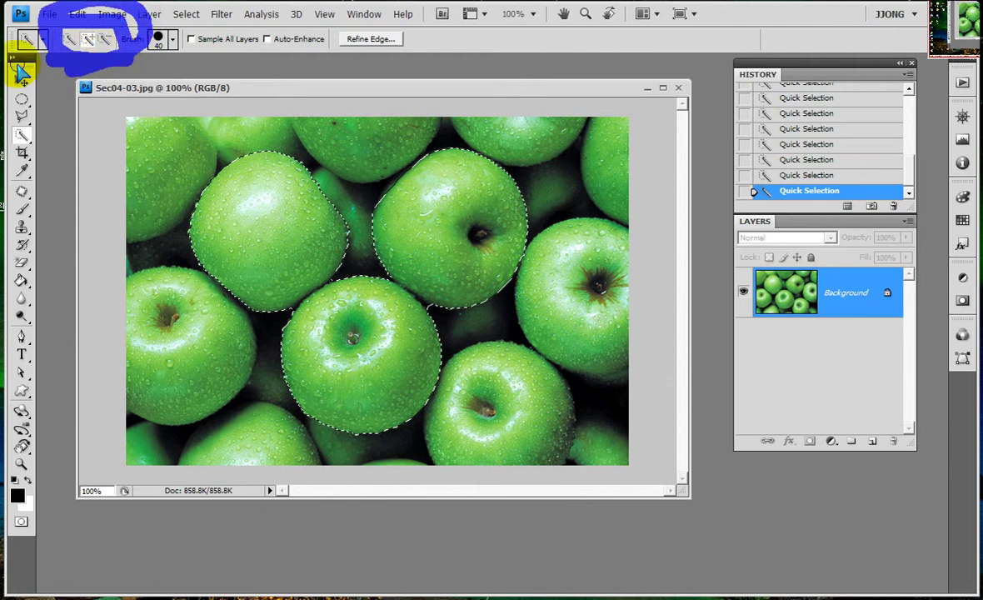
{"action": "key", "text": "Escape"}
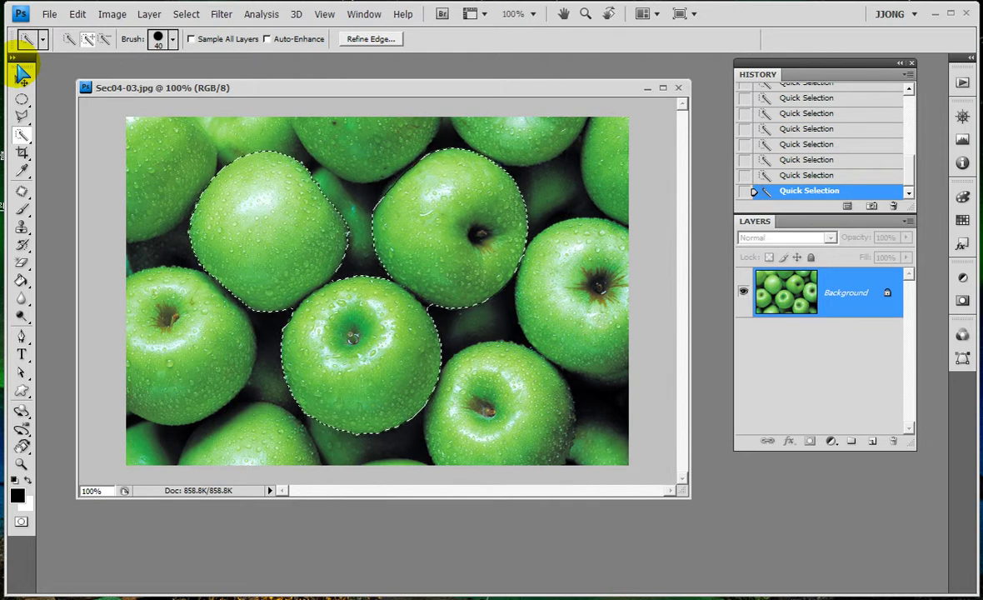
{"action": "key", "text": "alt+e"}
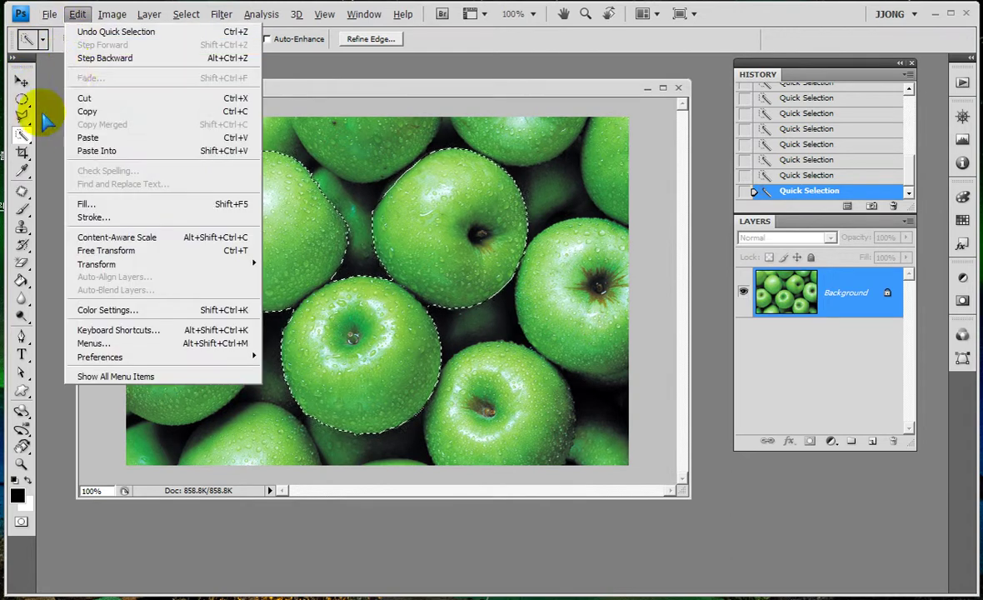
{"action": "left_click", "coordinate": [84, 36]}
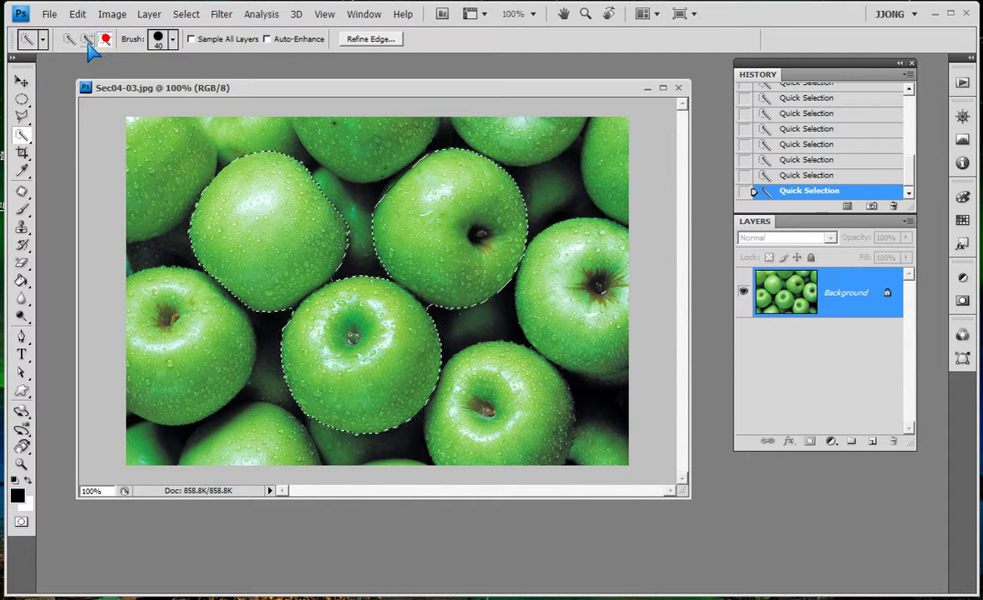
{"action": "left_click", "coordinate": [87, 38]}
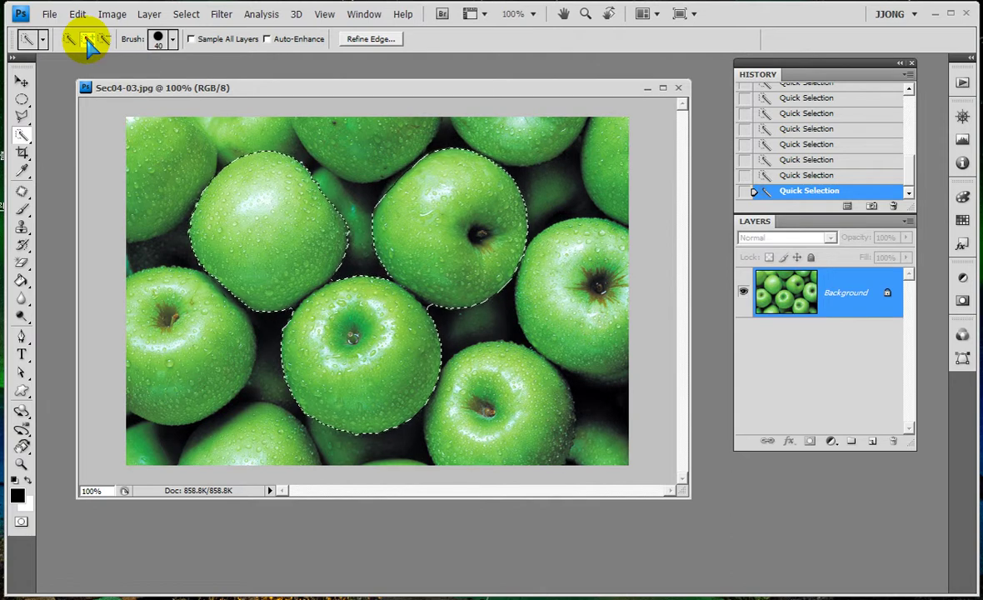
{"action": "left_click_drag", "start_coordinate": [168, 92], "coordinate": [164, 83]}
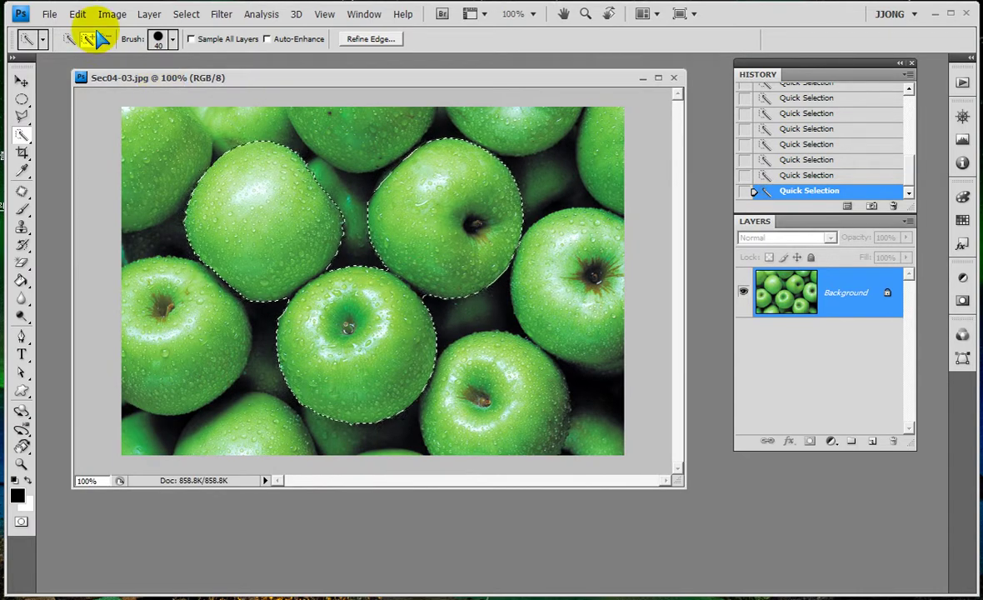
Apply Select > Inverse so only the surrounding apples and background are selected.
{"action": "left_click", "coordinate": [189, 17]}
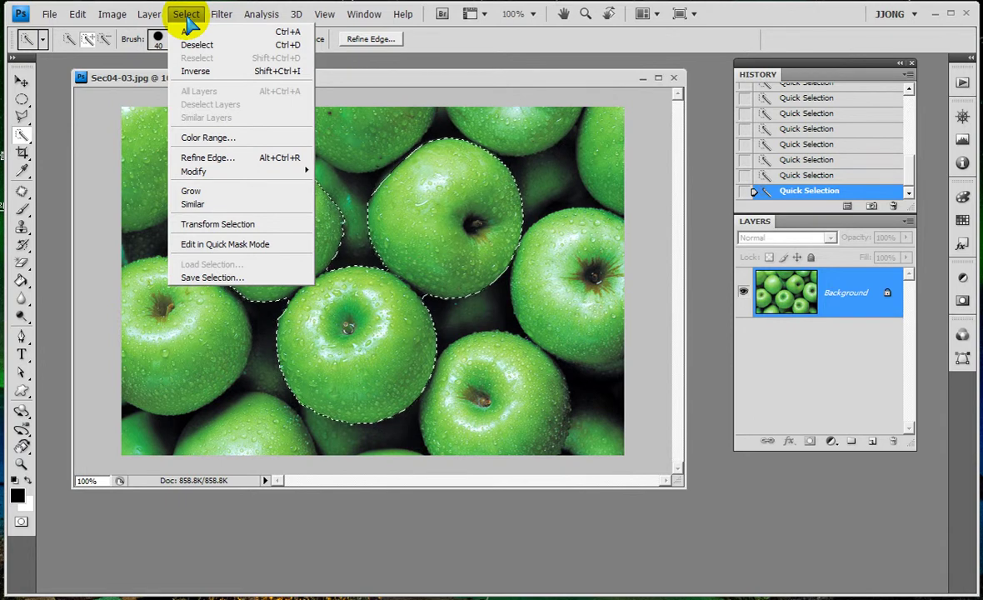
{"action": "left_click", "coordinate": [213, 70]}
{"action": "mouse_move", "coordinate": [117, 96]}
{"action": "left_mouse_down"}
{"action": "mouse_move", "coordinate": [522, 460]}
{"action": "mouse_move", "coordinate": [632, 443]}
{"action": "mouse_move", "coordinate": [638, 202]}
{"action": "mouse_move", "coordinate": [578, 108]}
{"action": "mouse_move", "coordinate": [129, 112]}
{"action": "left_mouse_up"}
{"action": "mouse_move", "coordinate": [250, 154]}
{"action": "left_mouse_down"}
{"action": "mouse_move", "coordinate": [193, 259]}
{"action": "mouse_move", "coordinate": [263, 286]}
{"action": "mouse_move", "coordinate": [419, 413]}
{"action": "mouse_move", "coordinate": [416, 301]}
{"action": "mouse_move", "coordinate": [445, 171]}
{"action": "mouse_move", "coordinate": [351, 182]}
{"action": "mouse_move", "coordinate": [233, 175]}
{"action": "left_mouse_up"}
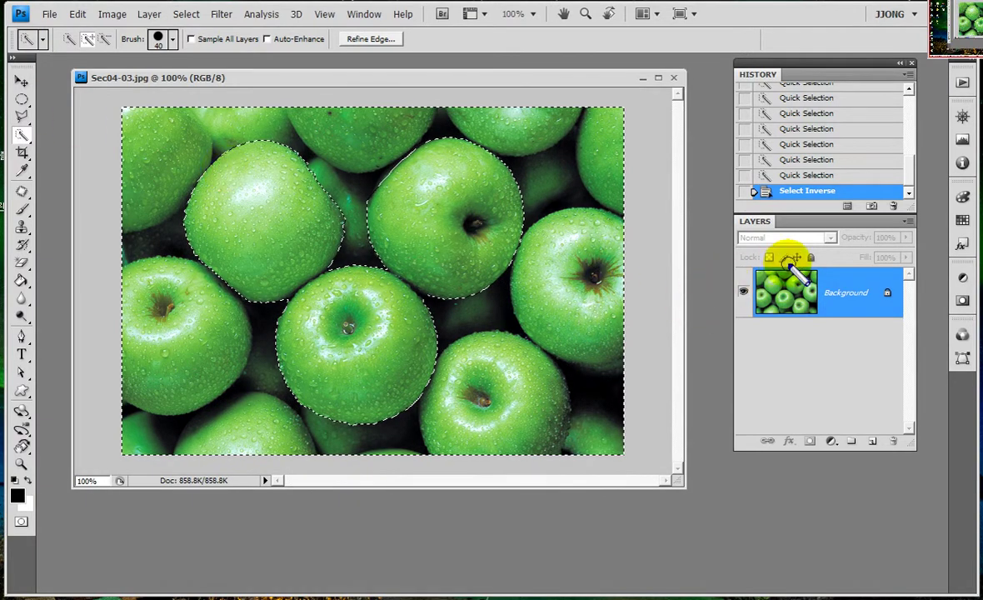
{"action": "mouse_move", "coordinate": [812, 257]}
{"action": "left_mouse_down"}
{"action": "mouse_move", "coordinate": [834, 265]}
{"action": "mouse_move", "coordinate": [756, 290]}
{"action": "left_mouse_up"}
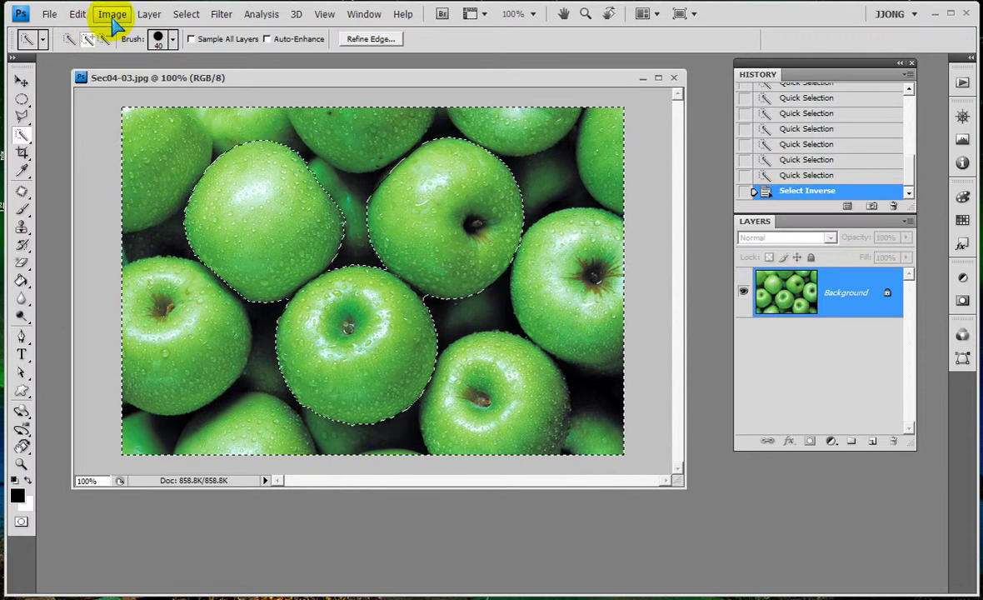
Open the Image menu to reach Adjustments > Hue/Saturation.
{"action": "left_click", "coordinate": [109, 16]}
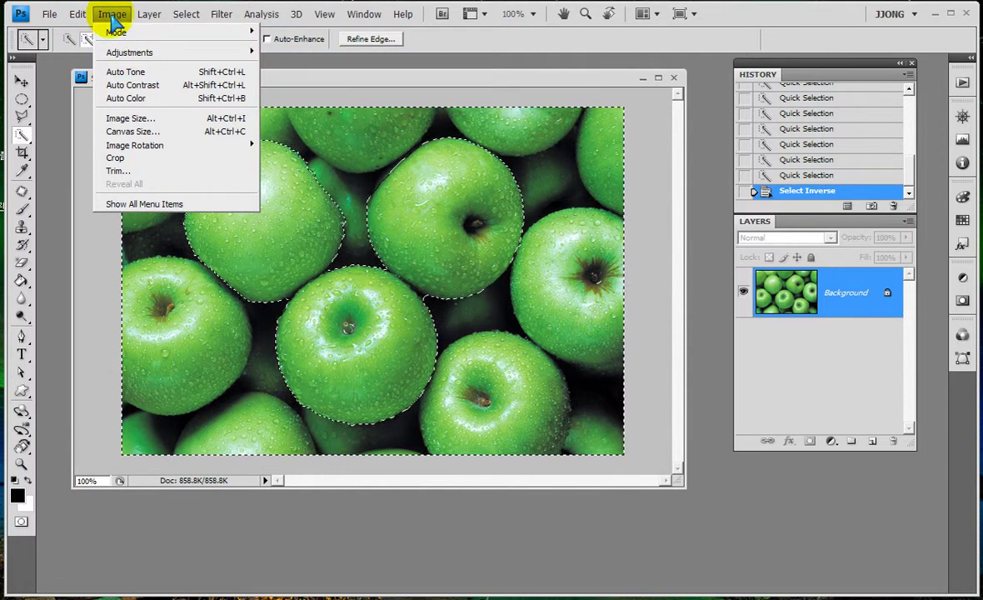
{"action": "mouse_move", "coordinate": [130, 52]}
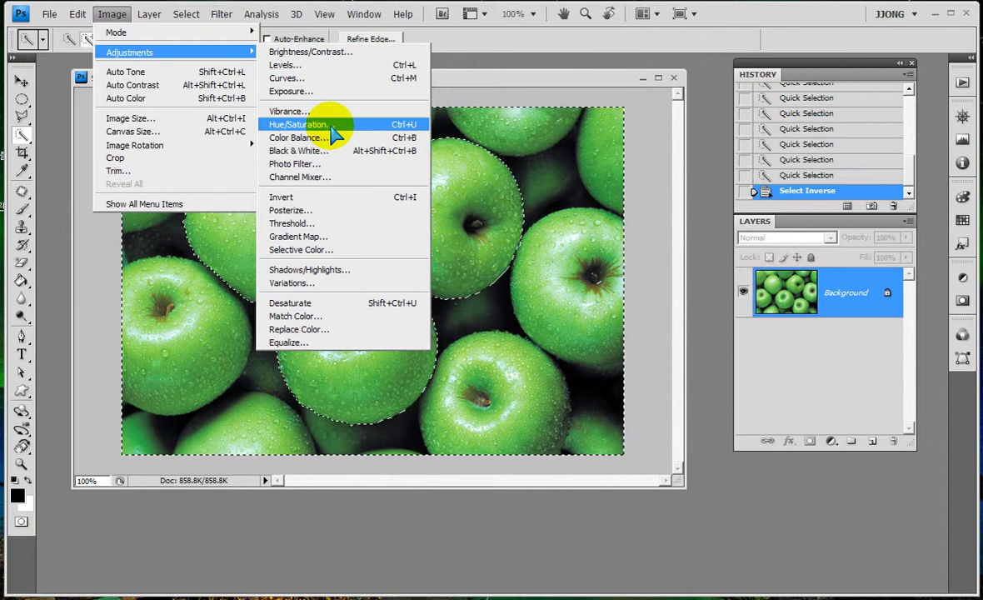
Apply Hue/Saturation with Saturation -100 to the inverted selection.
{"action": "left_click", "coordinate": [333, 133]}
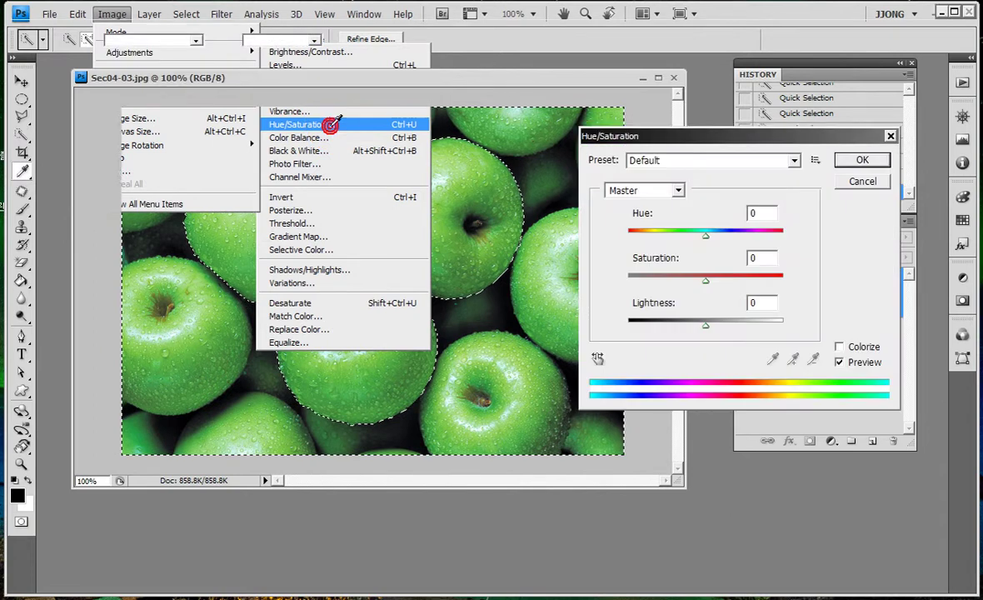
{"action": "left_click_drag", "start_coordinate": [722, 142], "coordinate": [498, 143]}
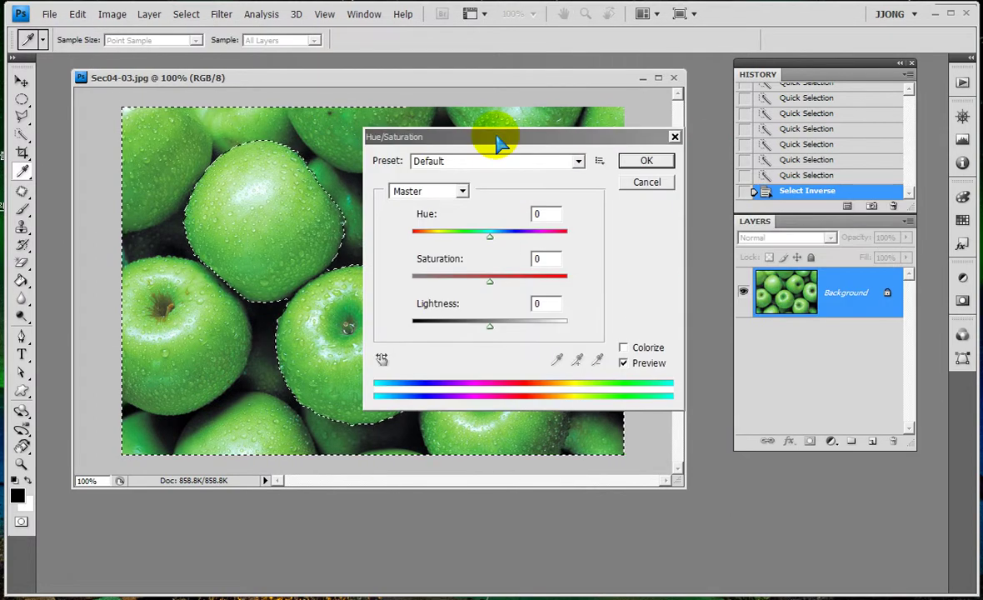
{"action": "mouse_move", "coordinate": [341, 118]}
{"action": "left_mouse_down"}
{"action": "mouse_move", "coordinate": [439, 153]}
{"action": "mouse_move", "coordinate": [384, 114]}
{"action": "mouse_move", "coordinate": [344, 116]}
{"action": "left_mouse_up"}
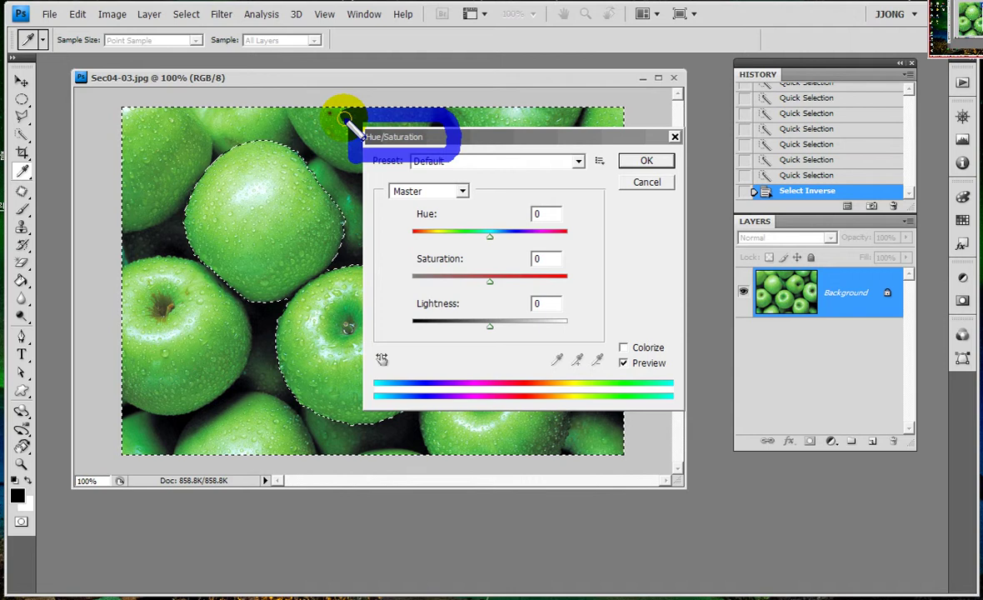
{"action": "mouse_move", "coordinate": [439, 227]}
{"action": "left_mouse_down"}
{"action": "mouse_move", "coordinate": [405, 188]}
{"action": "mouse_move", "coordinate": [447, 226]}
{"action": "left_mouse_up"}
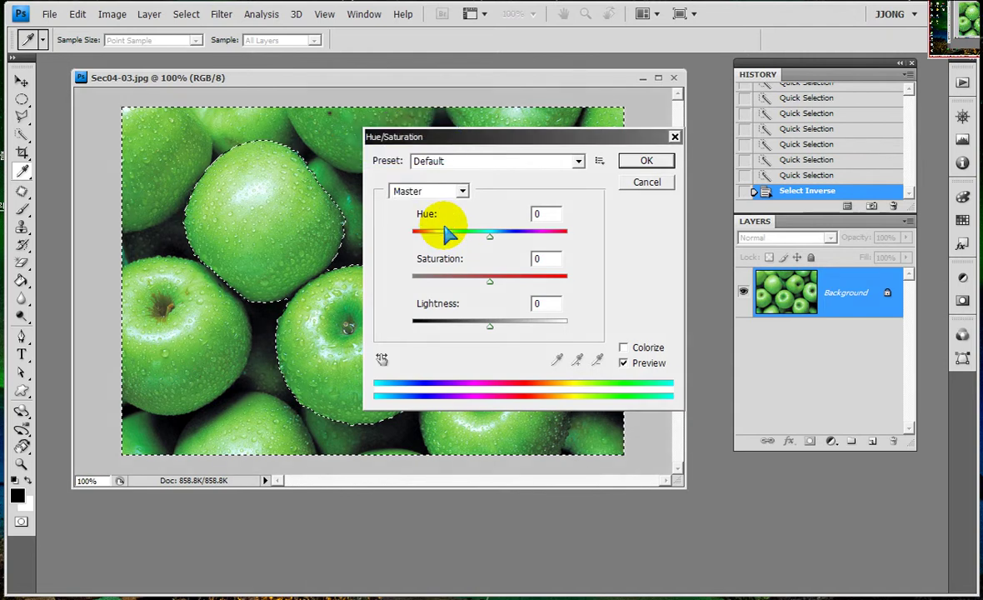
{"action": "left_click_drag", "start_coordinate": [490, 281], "coordinate": [413, 281]}
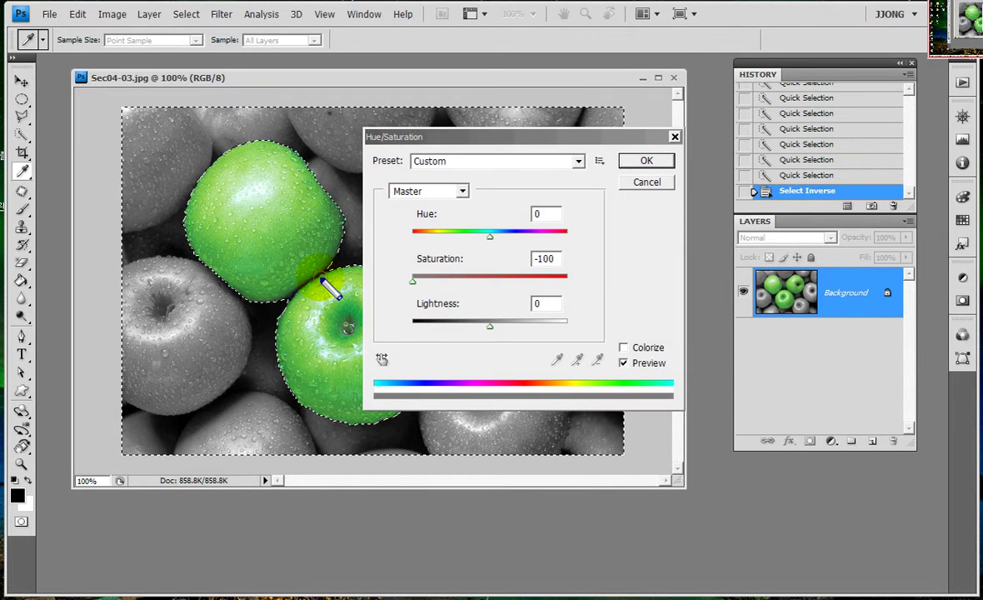
{"action": "left_click_drag", "start_coordinate": [438, 265], "coordinate": [424, 310]}
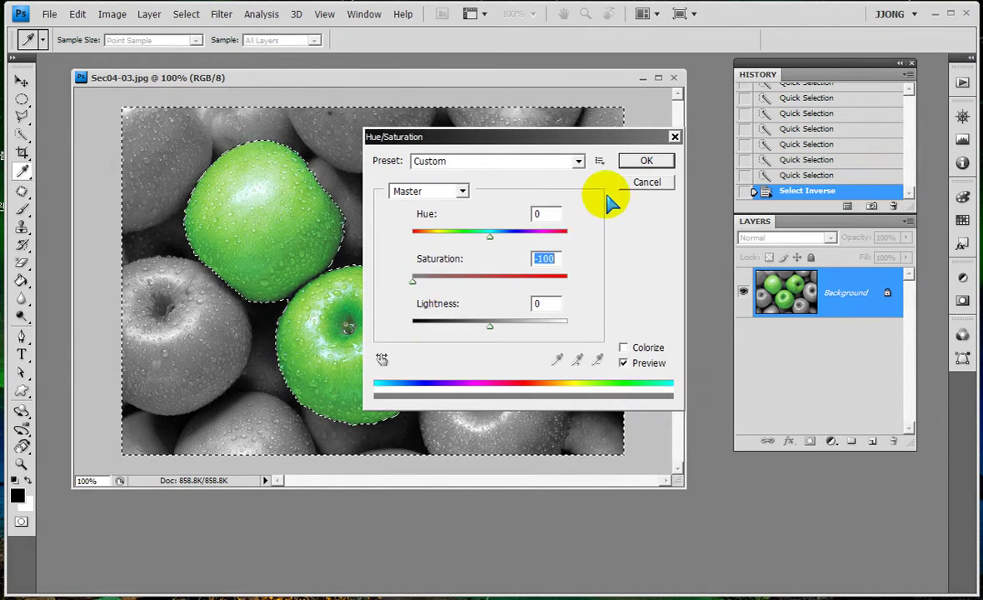
{"action": "left_click", "coordinate": [646, 164]}
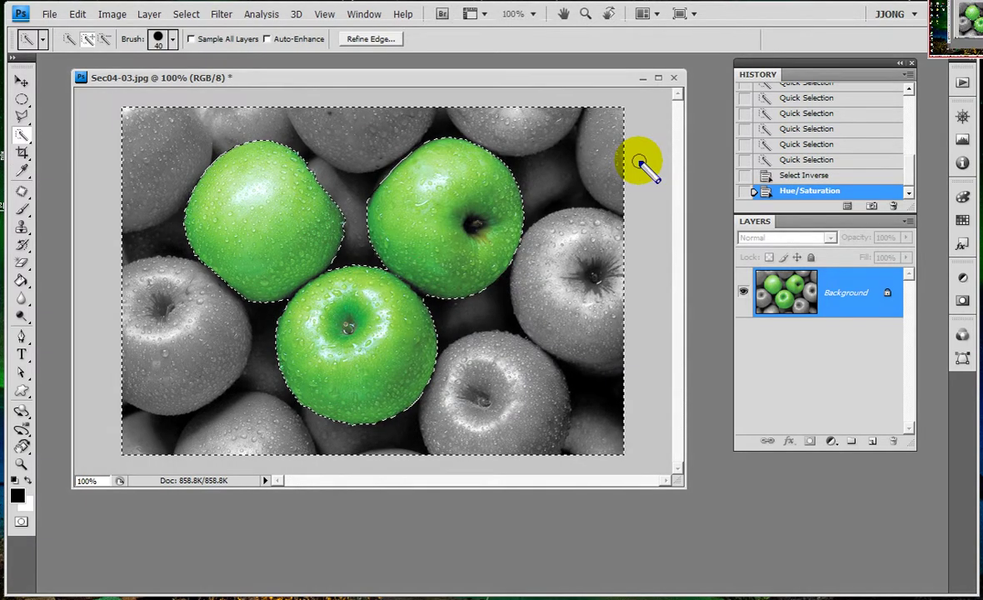
{"action": "mouse_move", "coordinate": [825, 239]}
{"action": "left_mouse_down"}
{"action": "mouse_move", "coordinate": [773, 238]}
{"action": "mouse_move", "coordinate": [715, 340]}
{"action": "mouse_move", "coordinate": [840, 356]}
{"action": "mouse_move", "coordinate": [906, 263]}
{"action": "mouse_move", "coordinate": [716, 242]}
{"action": "left_mouse_up"}
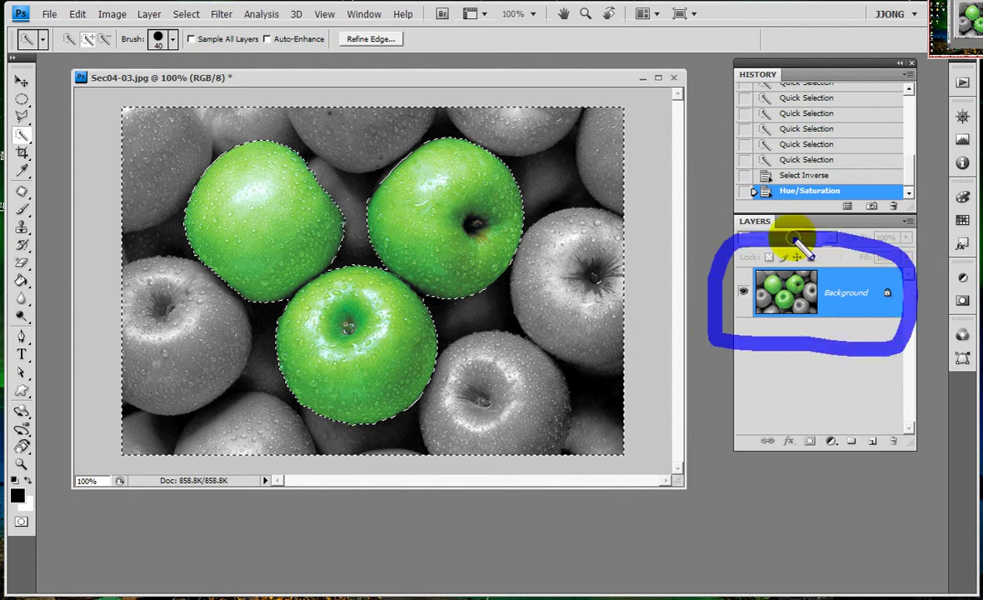
{"action": "left_click_drag", "start_coordinate": [461, 95], "coordinate": [201, 449]}
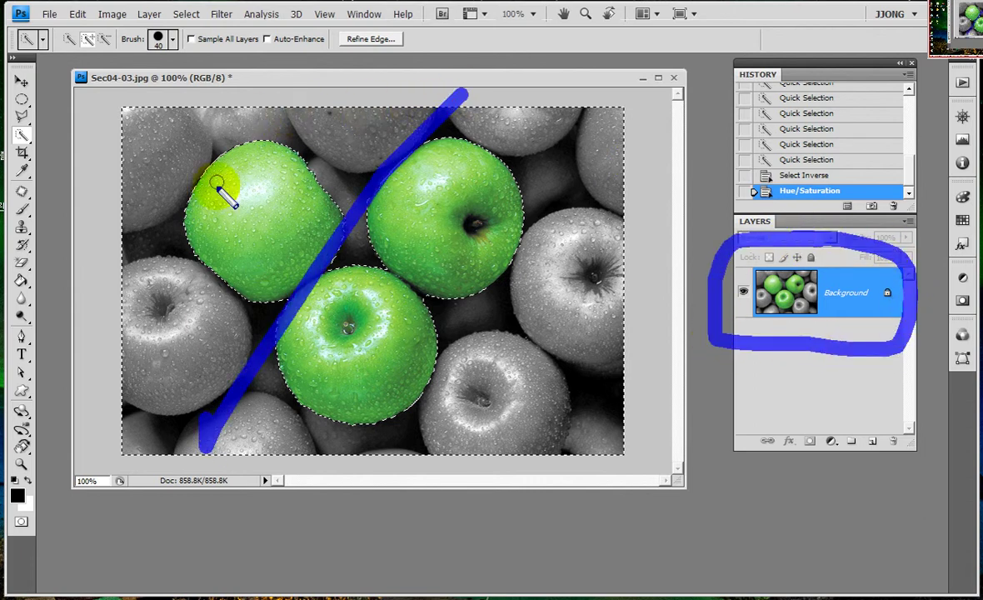
{"action": "left_click_drag", "start_coordinate": [194, 119], "coordinate": [450, 357]}
{"action": "left_click_drag", "start_coordinate": [567, 487], "coordinate": [602, 520]}
{"action": "left_click_drag", "start_coordinate": [562, 175], "coordinate": [333, 504]}
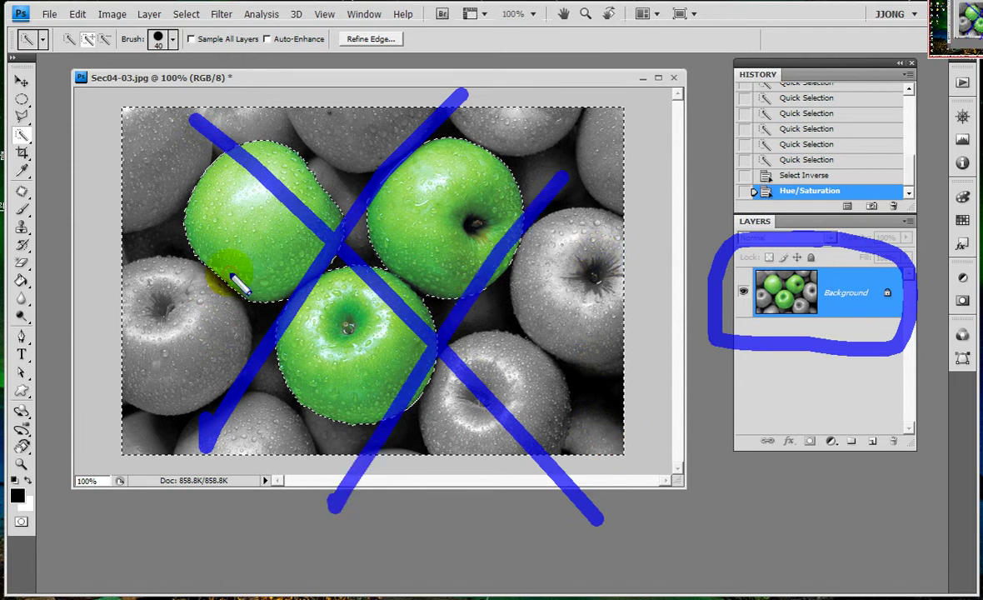
{"action": "left_click_drag", "start_coordinate": [185, 227], "coordinate": [464, 500]}
{"action": "left_click", "coordinate": [453, 485]}
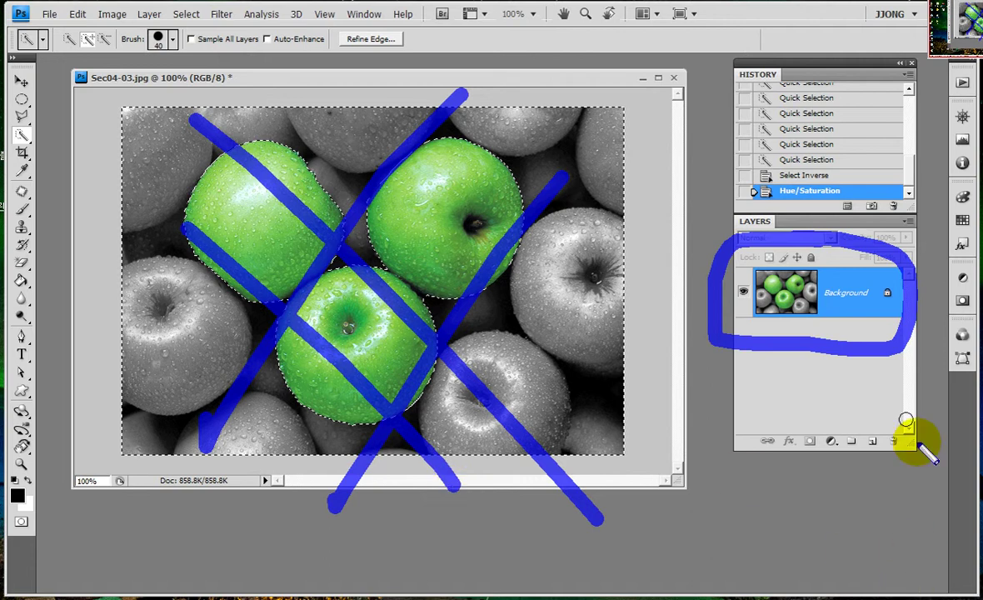
{"action": "left_click_drag", "start_coordinate": [850, 304], "coordinate": [823, 318]}
{"action": "mouse_move", "coordinate": [750, 333]}
{"action": "left_mouse_down"}
{"action": "mouse_move", "coordinate": [912, 288]}
{"action": "mouse_move", "coordinate": [702, 227]}
{"action": "mouse_move", "coordinate": [856, 352]}
{"action": "left_mouse_up"}
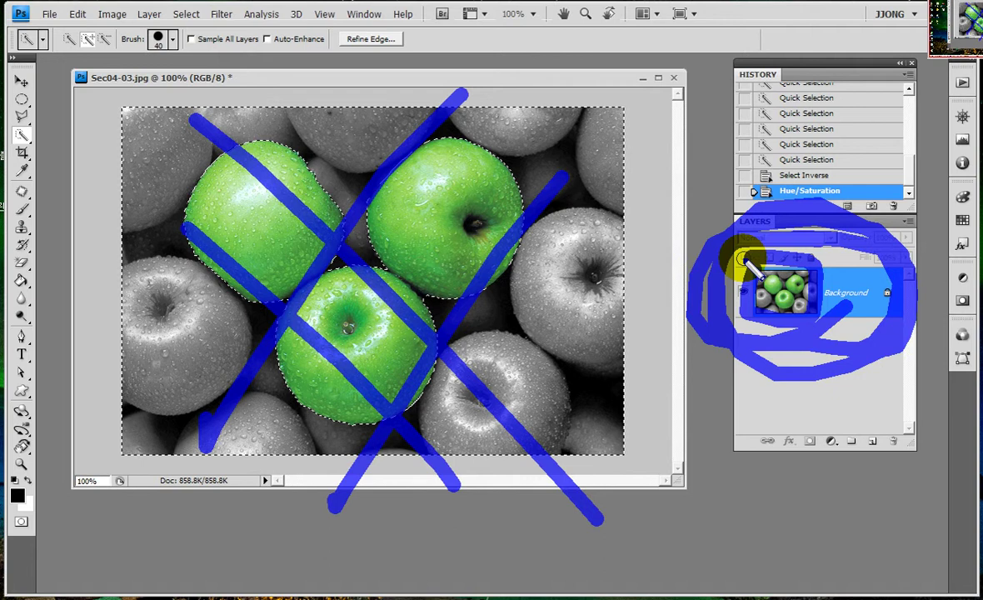
Undo the Hue/Saturation, then browse and dismiss the Image > Adjustments menu twice.
{"action": "key", "text": "Escape"}
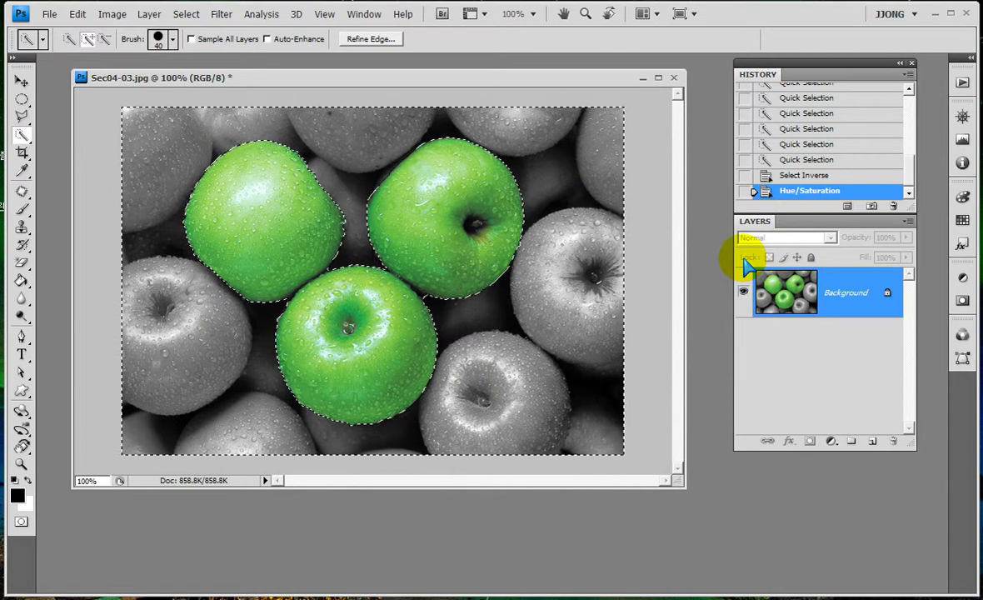
{"action": "key", "text": "ctrl+z"}
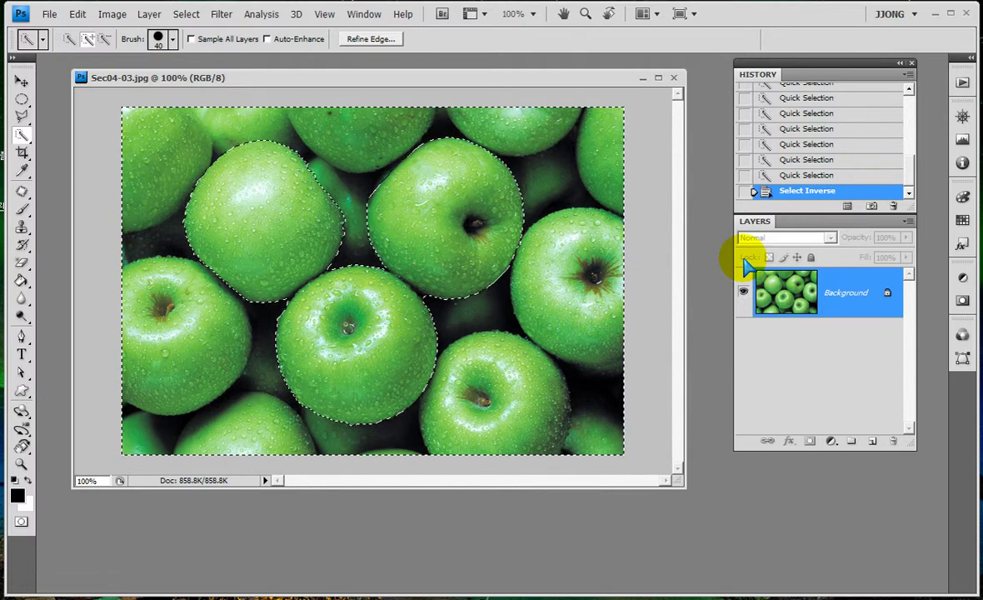
{"action": "left_click", "coordinate": [112, 14]}
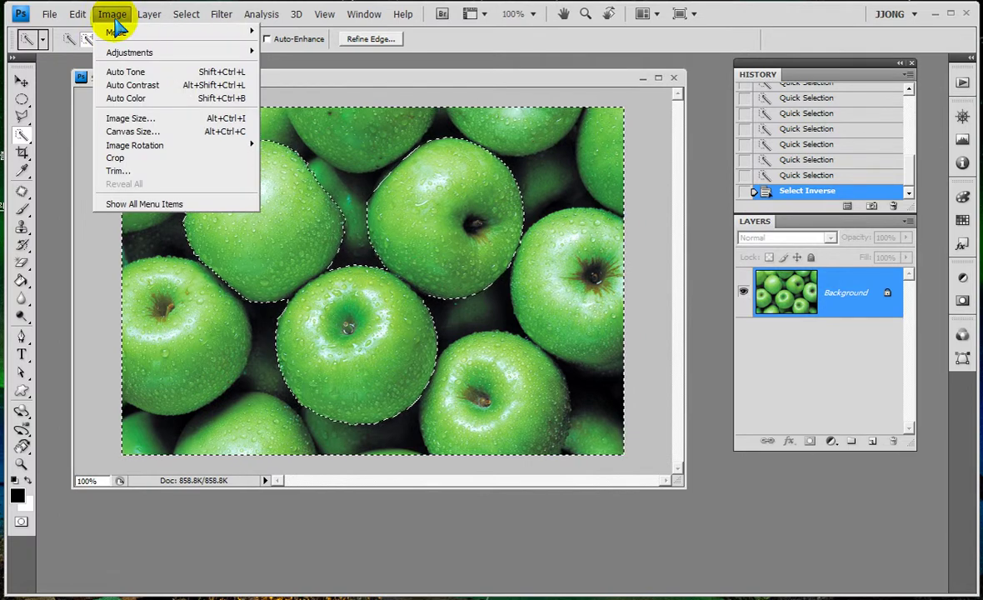
{"action": "mouse_move", "coordinate": [130, 51]}
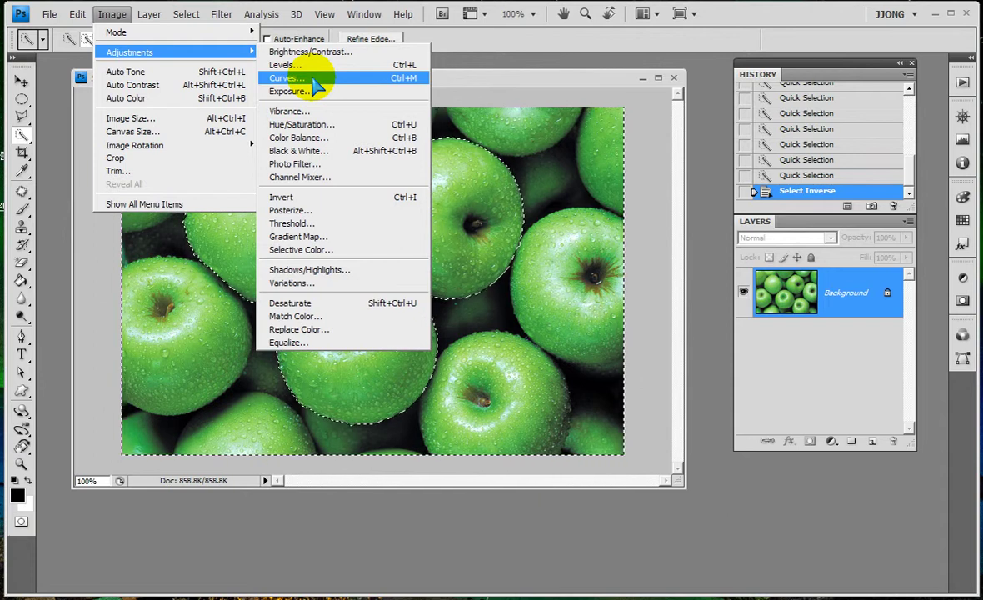
{"action": "left_click", "coordinate": [801, 396]}
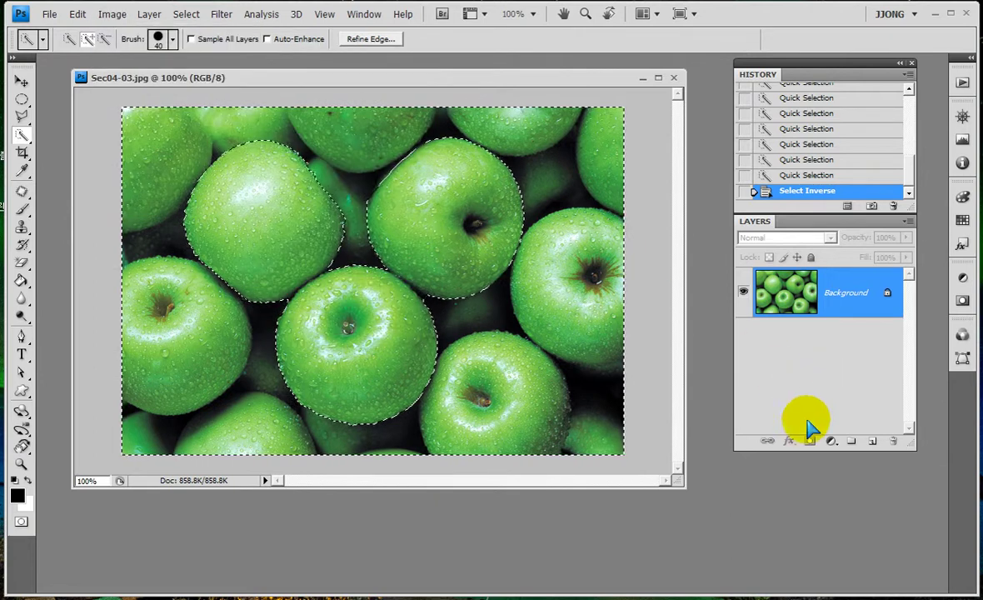
{"action": "mouse_move", "coordinate": [805, 400]}
{"action": "left_mouse_down"}
{"action": "mouse_move", "coordinate": [840, 403]}
{"action": "mouse_move", "coordinate": [784, 402]}
{"action": "left_mouse_up"}
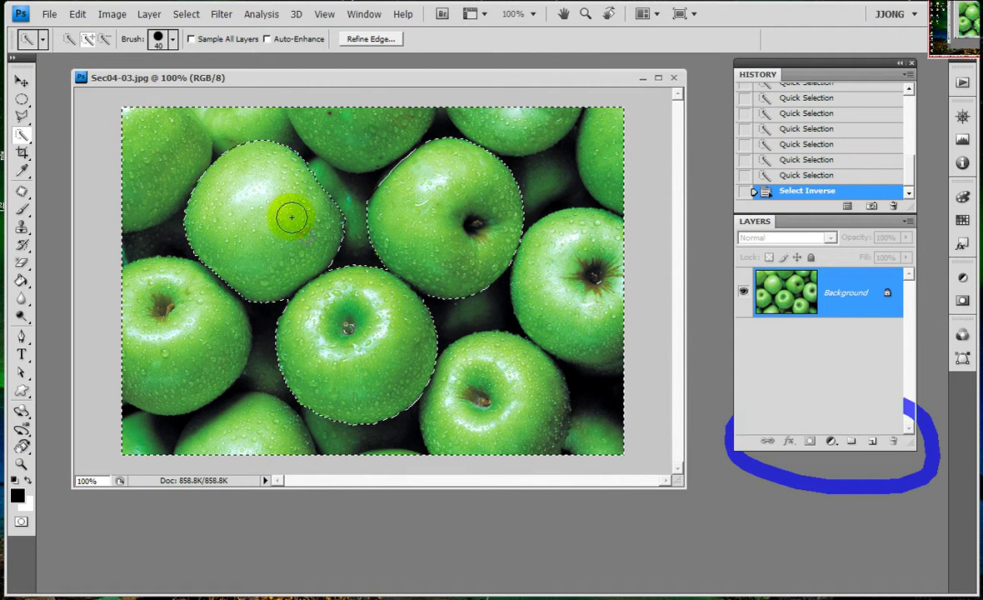
{"action": "left_click", "coordinate": [111, 14]}
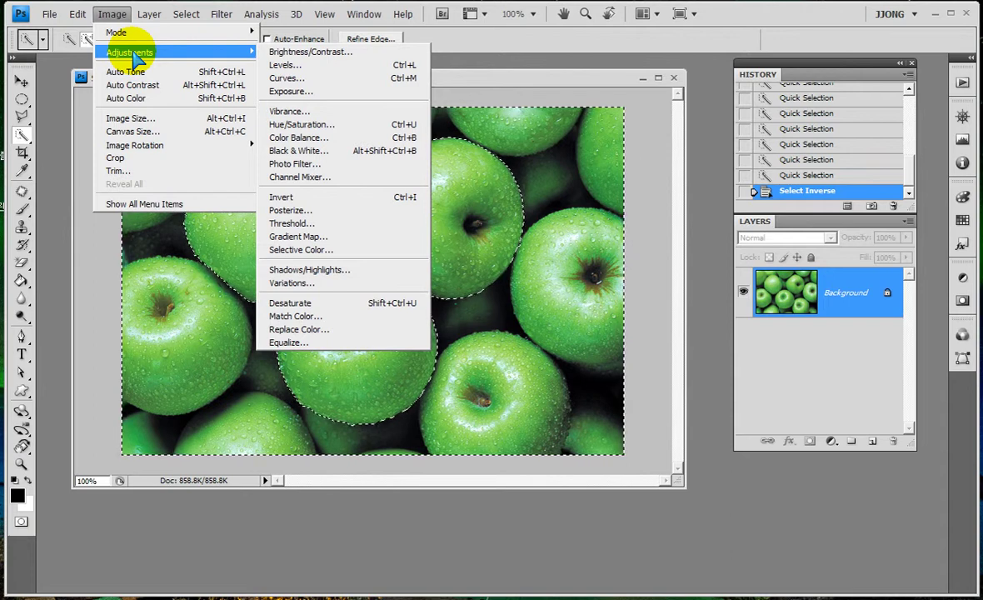
{"action": "left_click", "coordinate": [822, 368]}
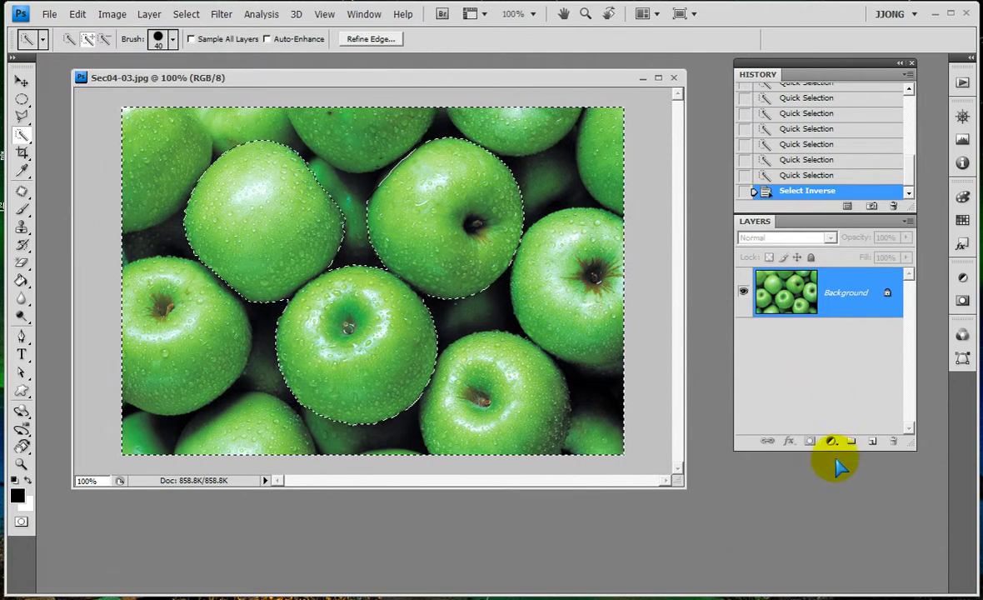
Create a Hue/Saturation 1 adjustment layer and float out the History panel.
{"action": "left_click_drag", "start_coordinate": [833, 457], "coordinate": [844, 452]}
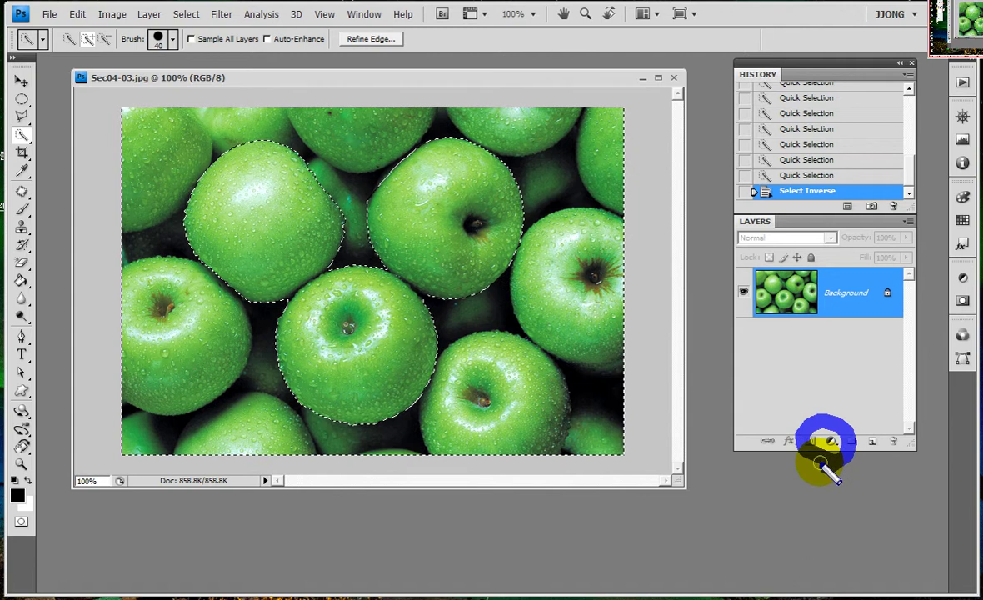
{"action": "left_click", "coordinate": [830, 441]}
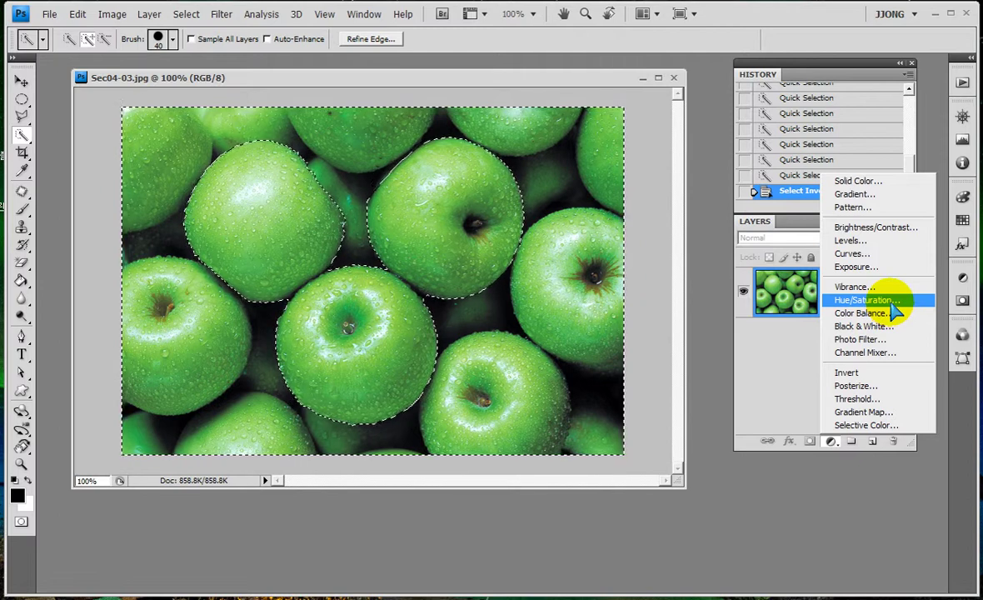
{"action": "left_click", "coordinate": [896, 310]}
{"action": "left_click_drag", "start_coordinate": [794, 69], "coordinate": [583, 63]}
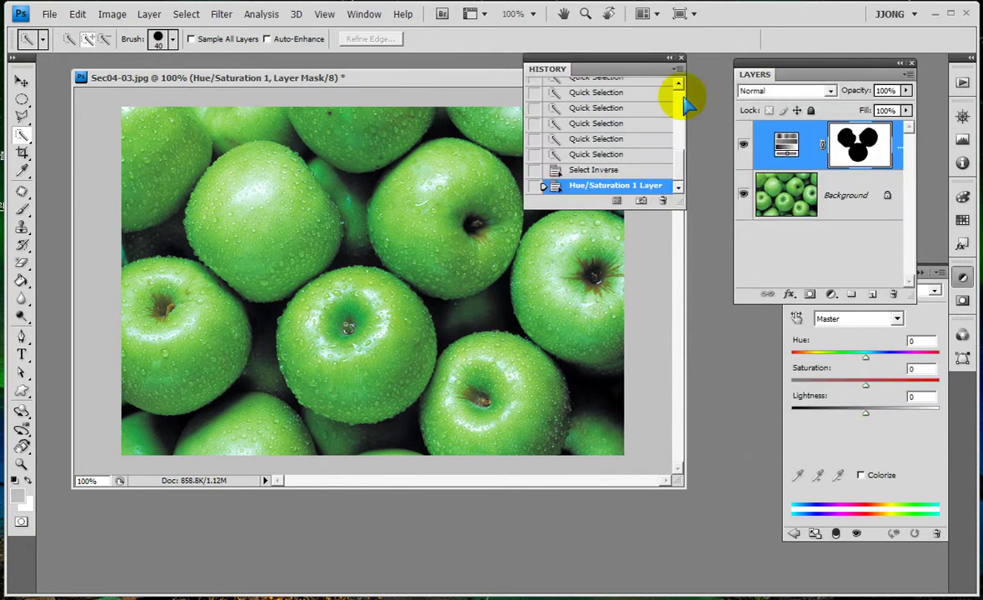
Toggle the Layers panel with F7 so it docks beneath the History panel, beside the Hue/Saturation settings.
{"action": "key", "text": "F7"}
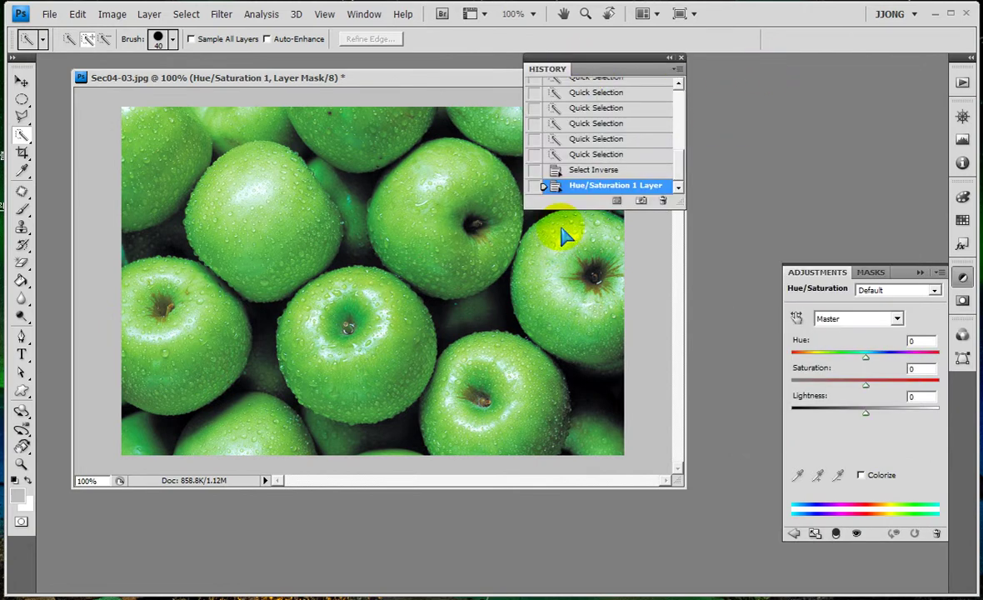
{"action": "key", "text": "F7"}
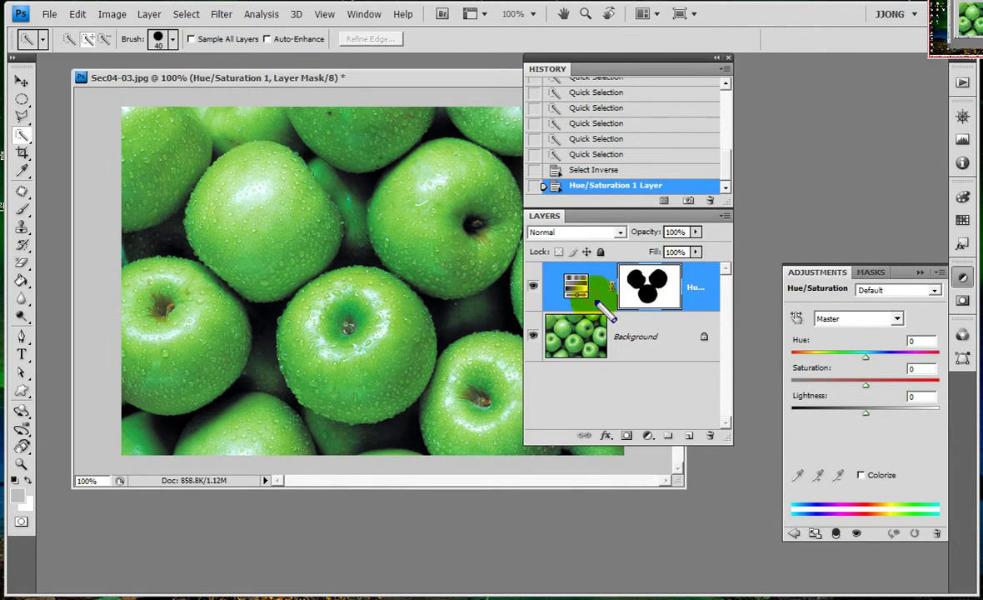
{"action": "left_click_drag", "start_coordinate": [588, 253], "coordinate": [585, 306]}
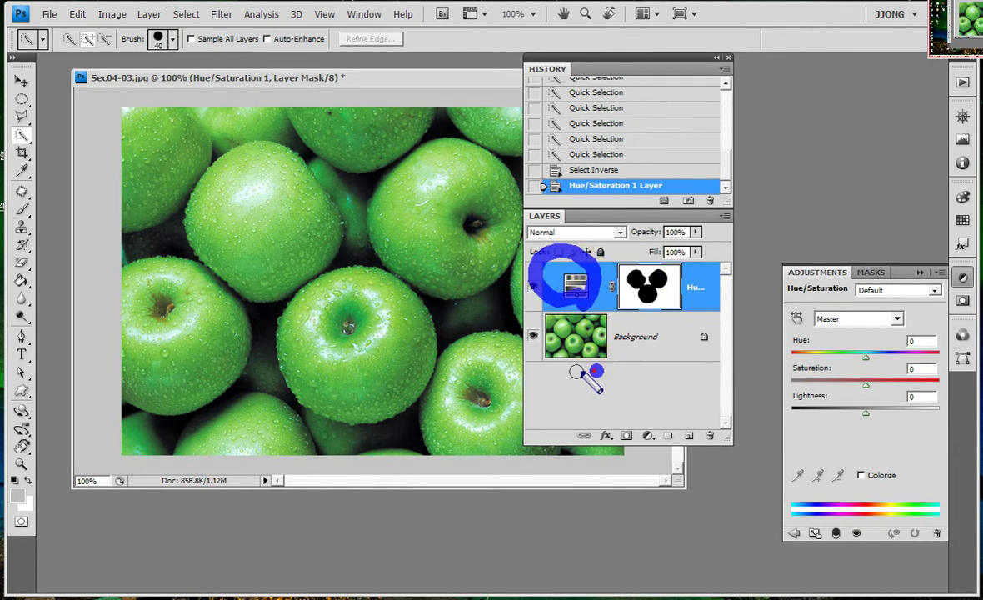
{"action": "left_click_drag", "start_coordinate": [588, 373], "coordinate": [613, 383]}
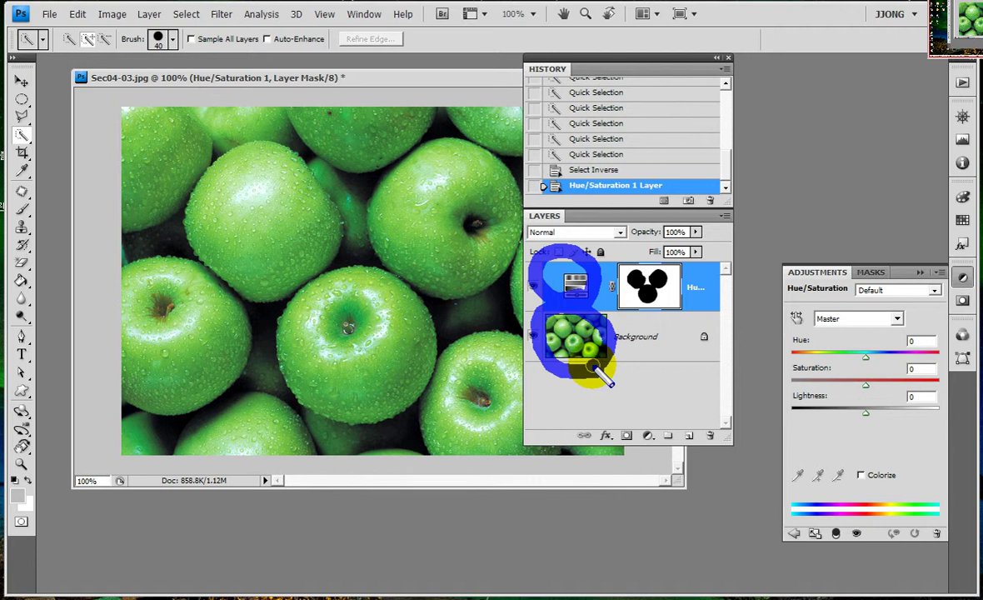
{"action": "key", "text": "Escape"}
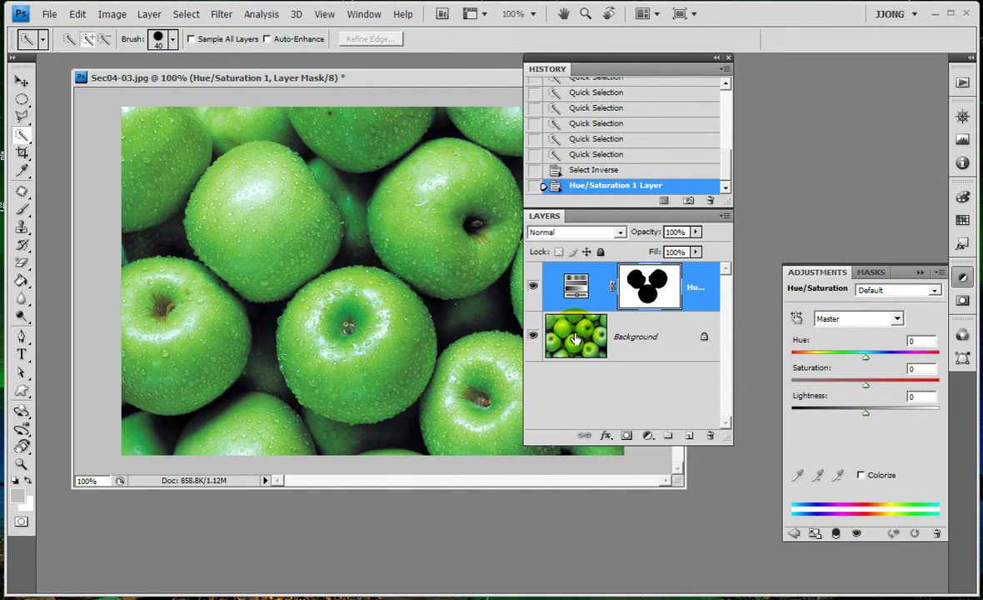
{"action": "right_click", "coordinate": [575, 338]}
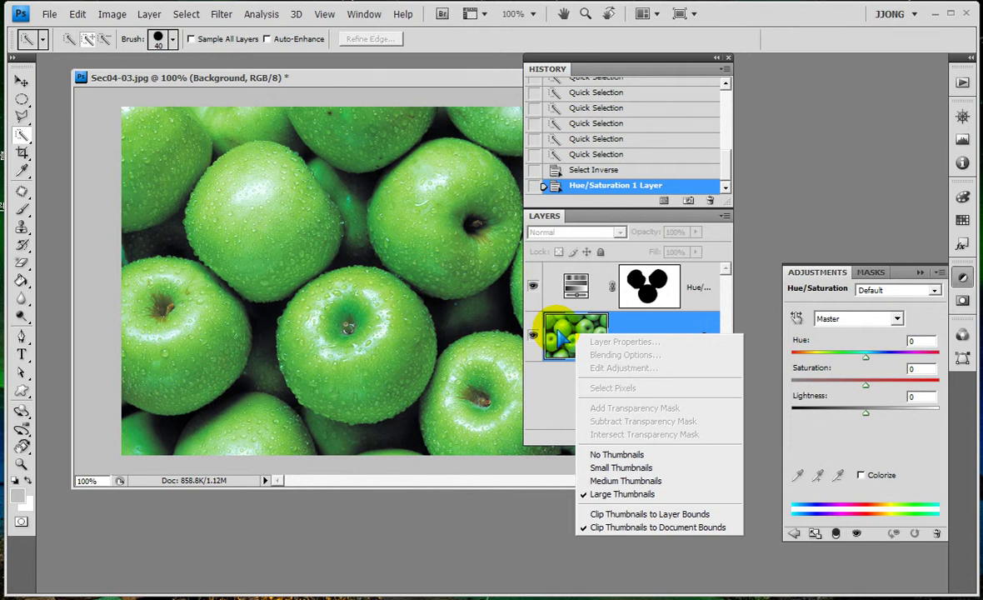
{"action": "left_click", "coordinate": [621, 493]}
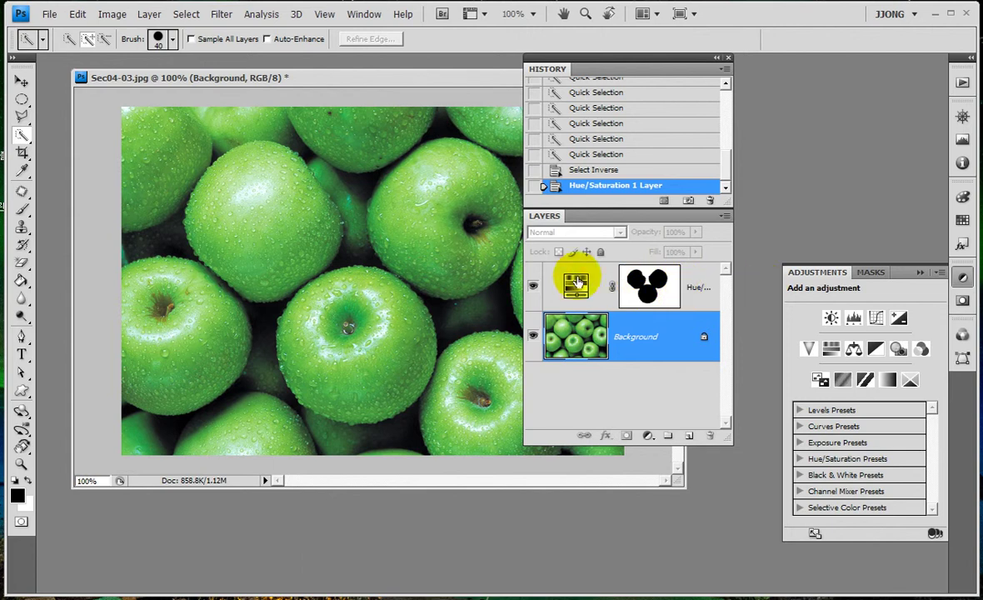
{"action": "left_click", "coordinate": [575, 286]}
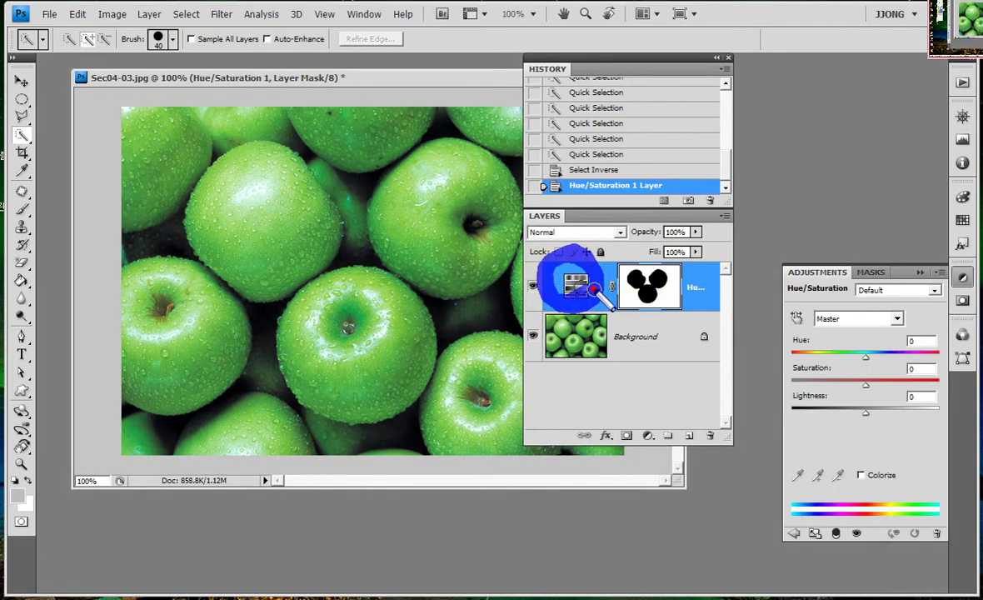
{"action": "mouse_move", "coordinate": [608, 295]}
{"action": "left_mouse_down"}
{"action": "mouse_move", "coordinate": [754, 313]}
{"action": "mouse_move", "coordinate": [723, 365]}
{"action": "left_mouse_up"}
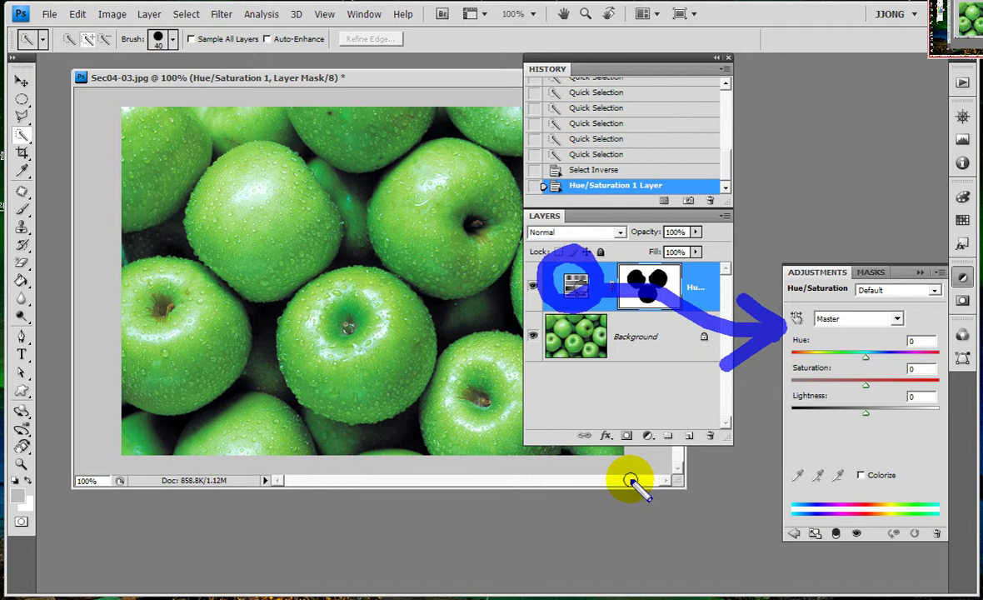
{"action": "mouse_move", "coordinate": [849, 289]}
{"action": "left_mouse_down"}
{"action": "mouse_move", "coordinate": [798, 251]}
{"action": "mouse_move", "coordinate": [838, 297]}
{"action": "left_mouse_up"}
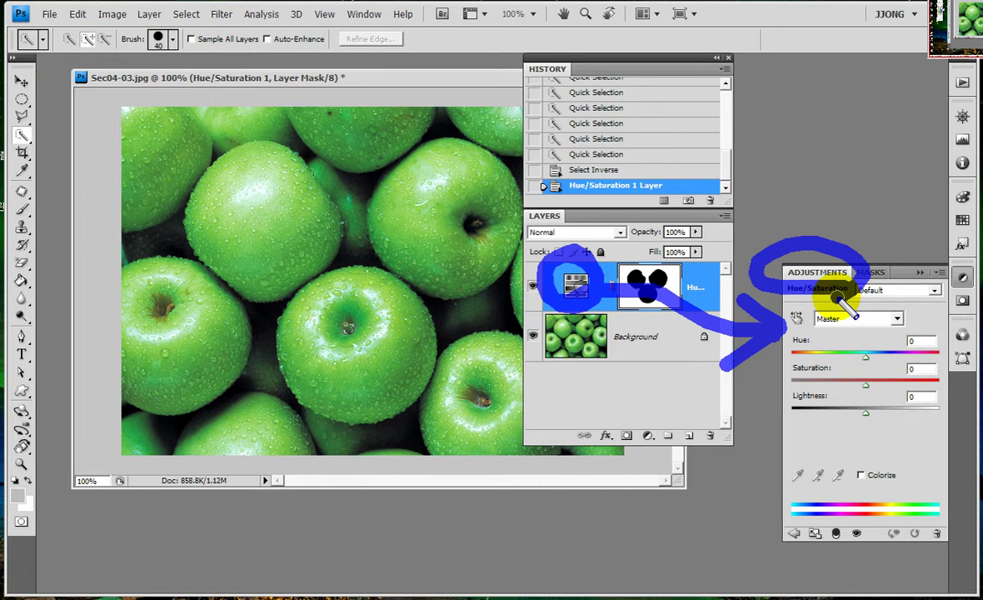
{"action": "key", "text": "e"}
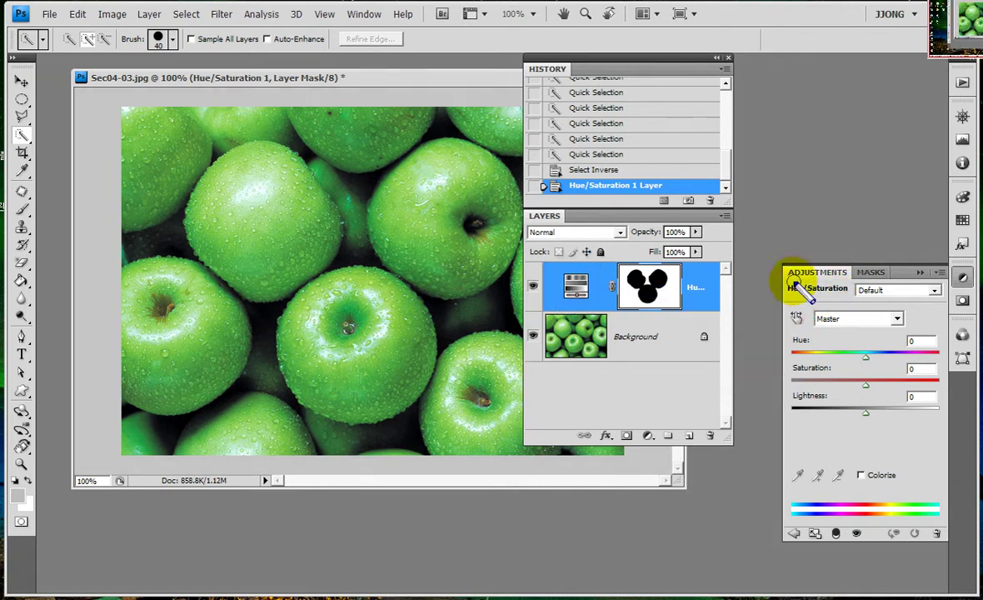
{"action": "mouse_move", "coordinate": [785, 280]}
{"action": "left_mouse_down"}
{"action": "mouse_move", "coordinate": [759, 283]}
{"action": "mouse_move", "coordinate": [777, 302]}
{"action": "left_mouse_up"}
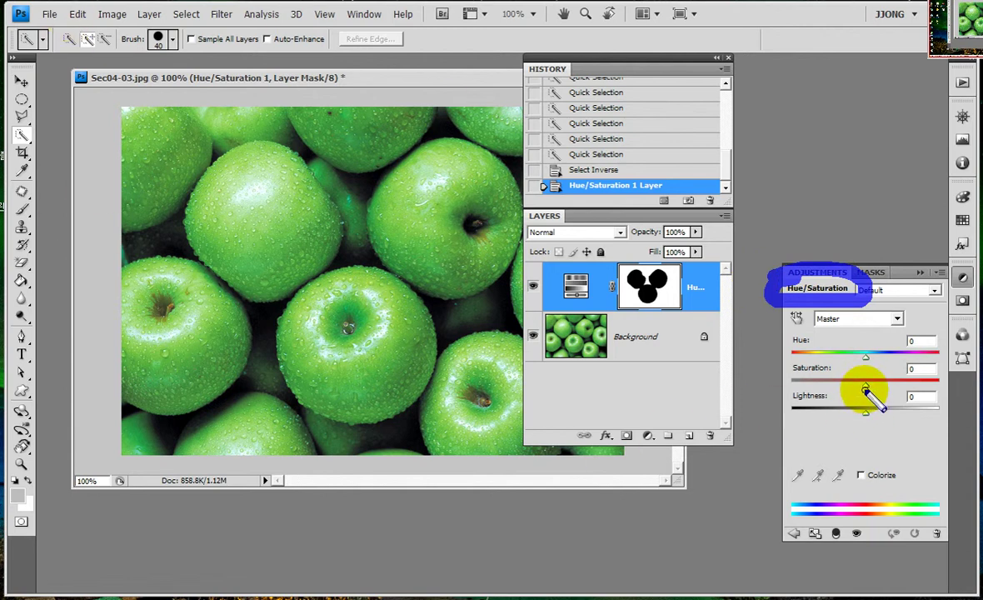
{"action": "left_click_drag", "start_coordinate": [500, 258], "coordinate": [488, 271]}
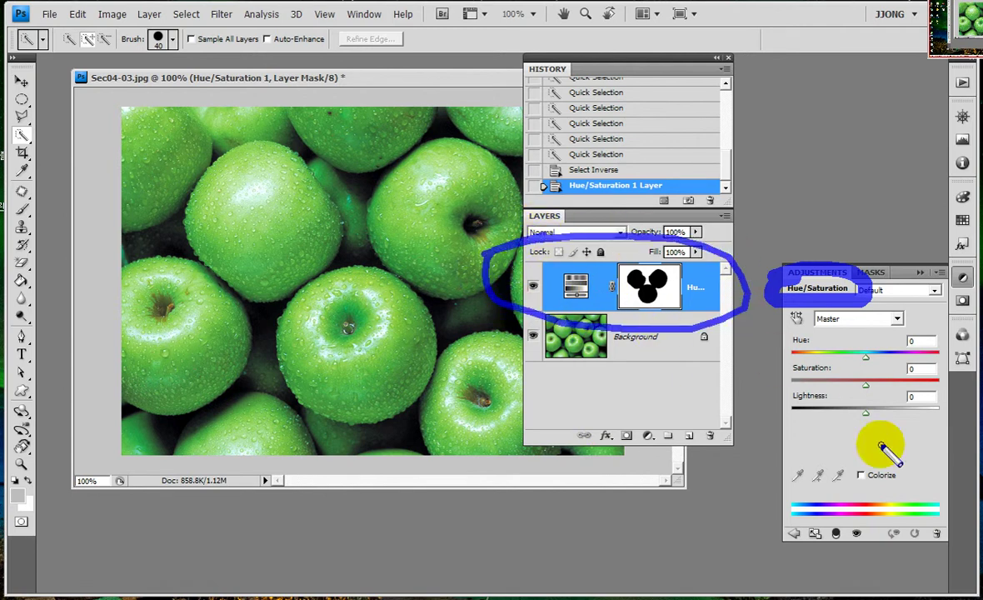
Drop Saturation to -100 so the unmasked apples turn grey, then close the adjustment settings.
{"action": "key", "text": "Escape"}
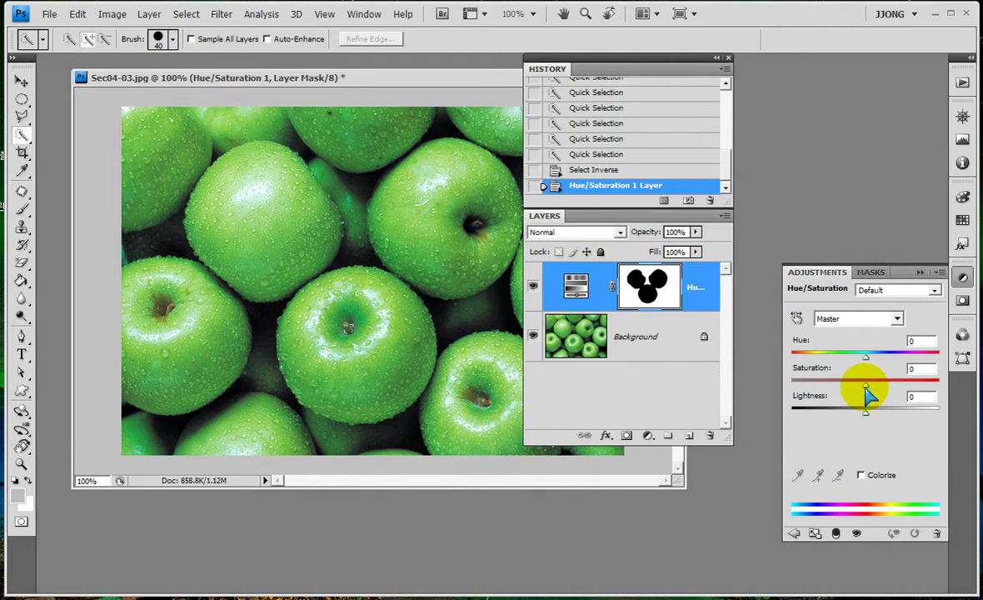
{"action": "left_click_drag", "start_coordinate": [865, 381], "coordinate": [588, 391]}
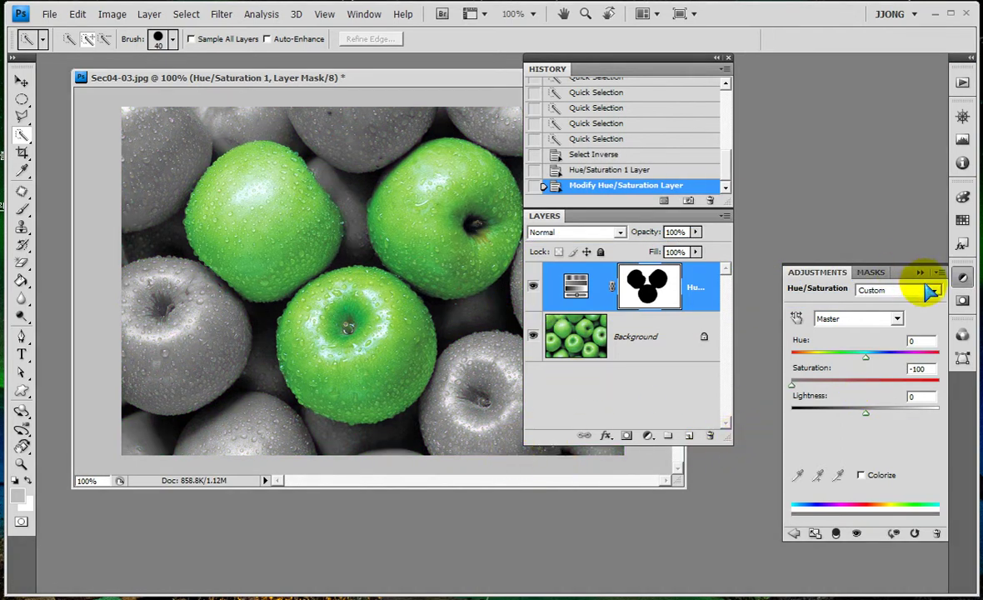
{"action": "mouse_move", "coordinate": [919, 282]}
{"action": "left_mouse_down"}
{"action": "mouse_move", "coordinate": [903, 273]}
{"action": "mouse_move", "coordinate": [923, 301]}
{"action": "left_mouse_up"}
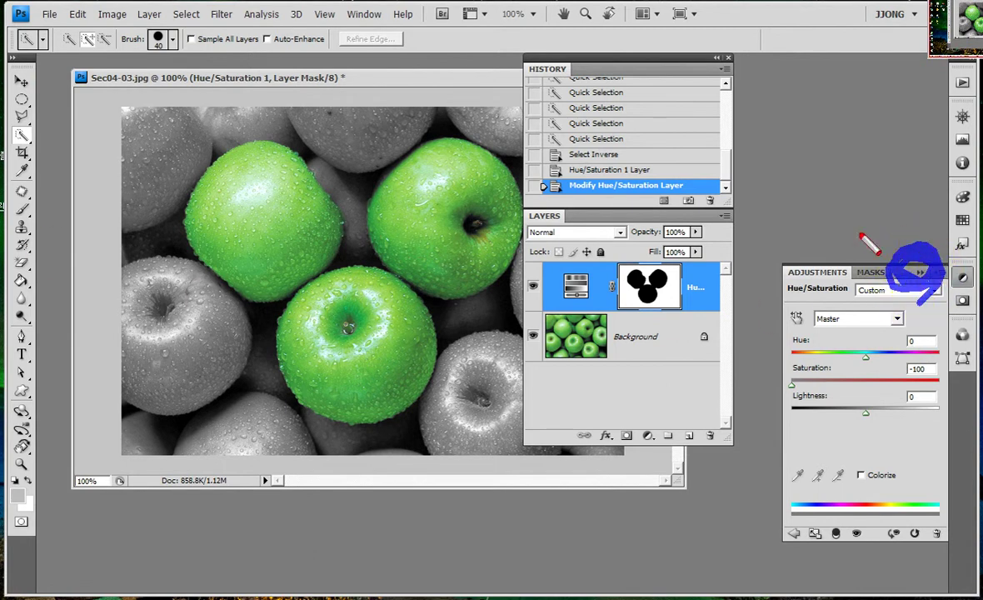
{"action": "left_click", "coordinate": [920, 273]}
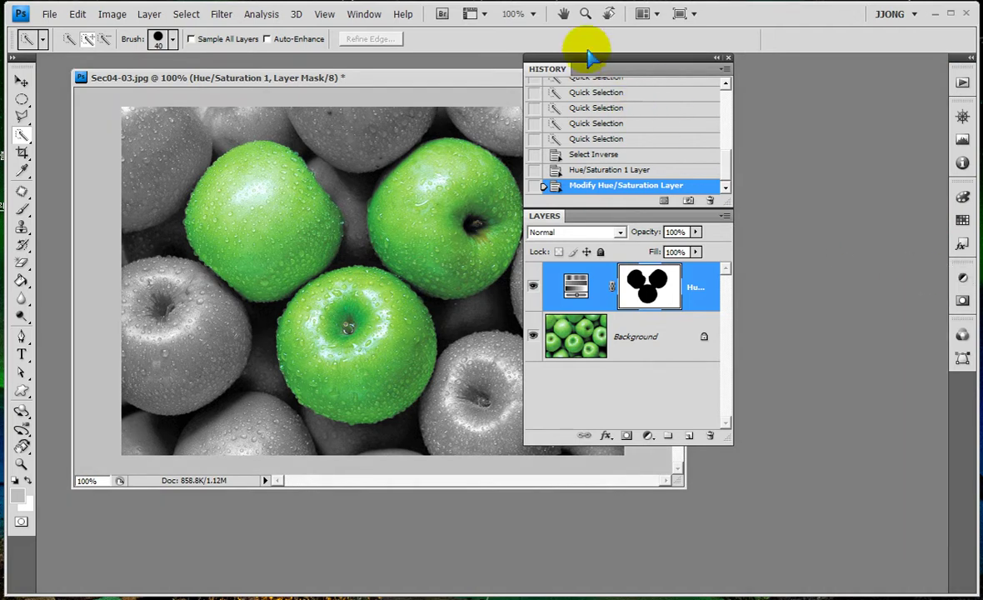
Rearrange the History/Layers panels, shrink the document window, and widen the panels so layer names show fully.
{"action": "left_click", "coordinate": [623, 63]}
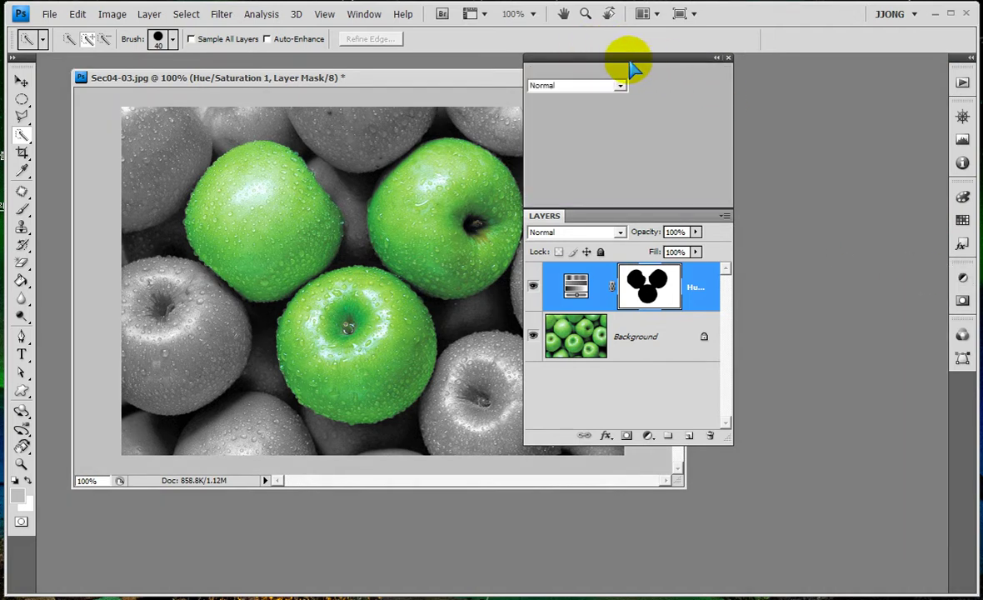
{"action": "left_click", "coordinate": [625, 253]}
{"action": "left_click", "coordinate": [546, 73]}
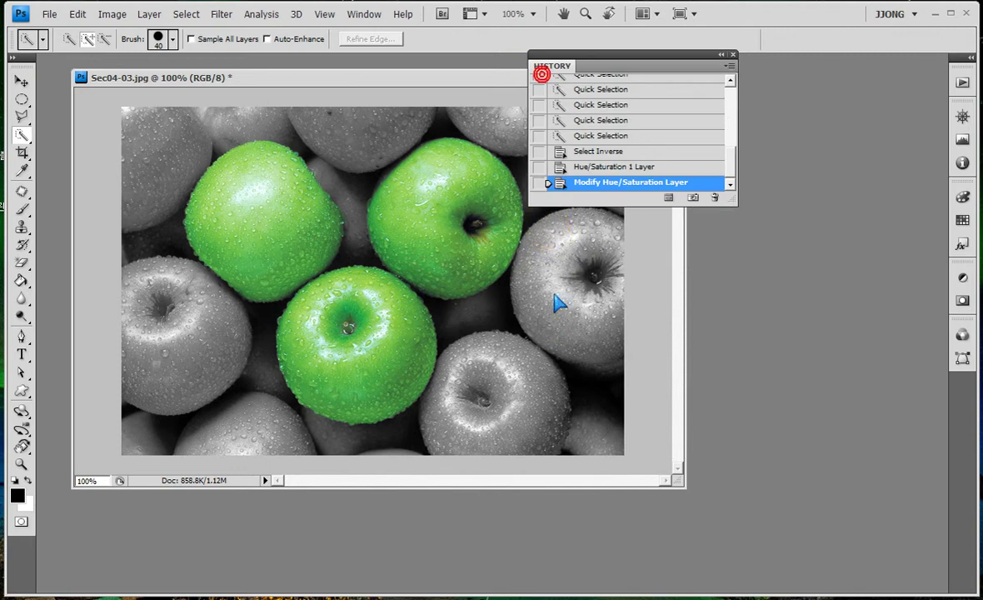
{"action": "left_click", "coordinate": [602, 56]}
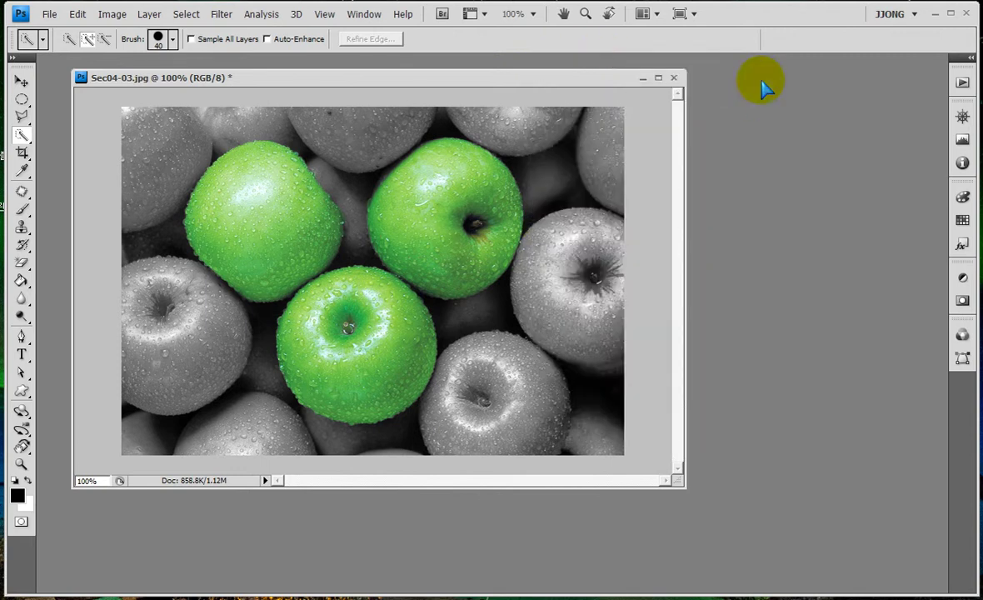
{"action": "left_click", "coordinate": [758, 81]}
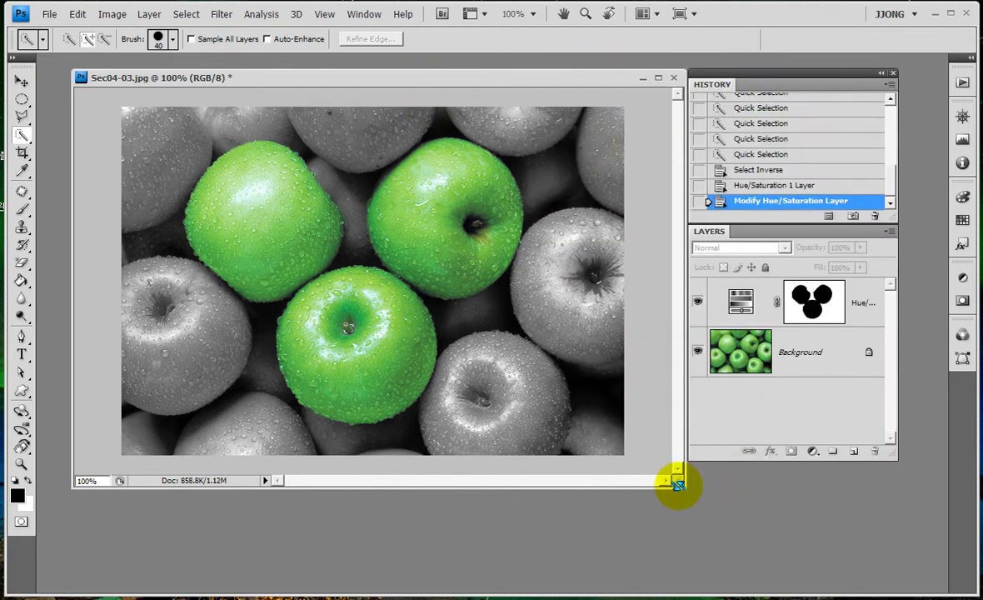
{"action": "left_click_drag", "start_coordinate": [677, 481], "coordinate": [621, 477]}
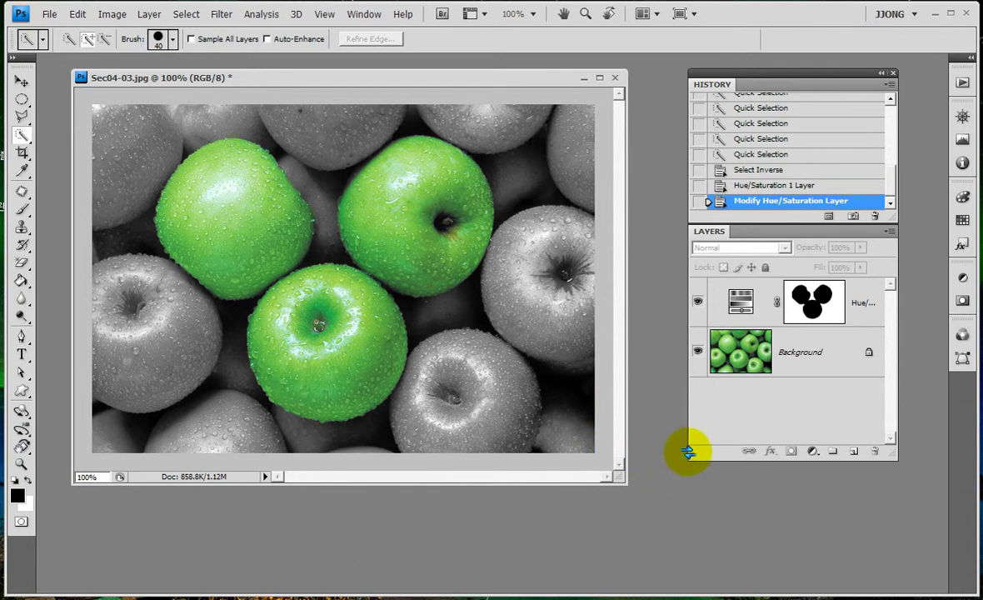
{"action": "left_click_drag", "start_coordinate": [687, 456], "coordinate": [640, 464]}
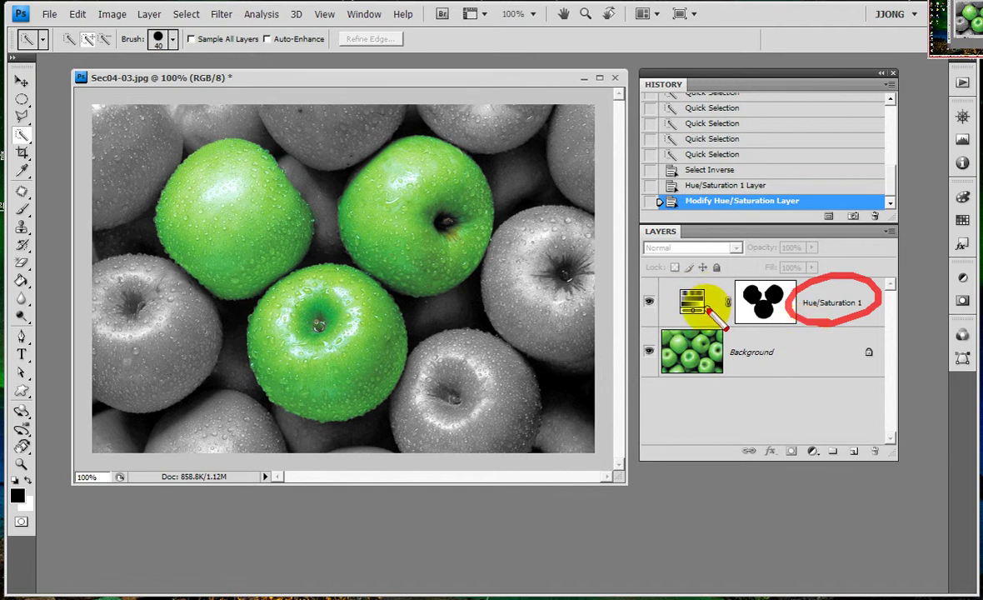
{"action": "left_click_drag", "start_coordinate": [707, 317], "coordinate": [689, 328]}
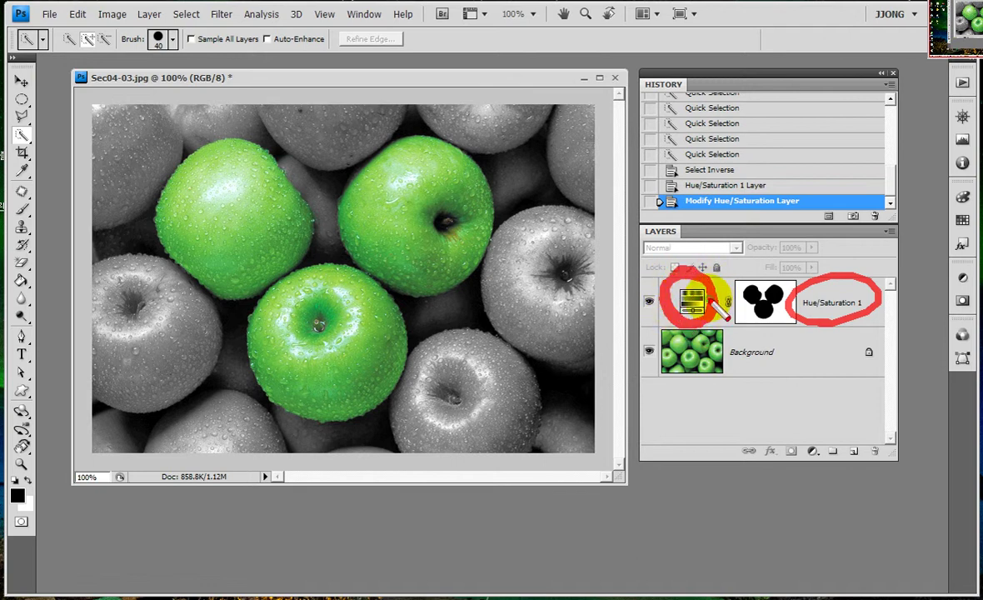
{"action": "key", "text": "Escape"}
{"action": "key", "text": "ctrl+2"}
{"action": "mouse_move", "coordinate": [692, 327]}
{"action": "left_mouse_down"}
{"action": "mouse_move", "coordinate": [713, 283]}
{"action": "mouse_move", "coordinate": [659, 285]}
{"action": "mouse_move", "coordinate": [713, 322]}
{"action": "mouse_move", "coordinate": [704, 329]}
{"action": "left_mouse_up"}
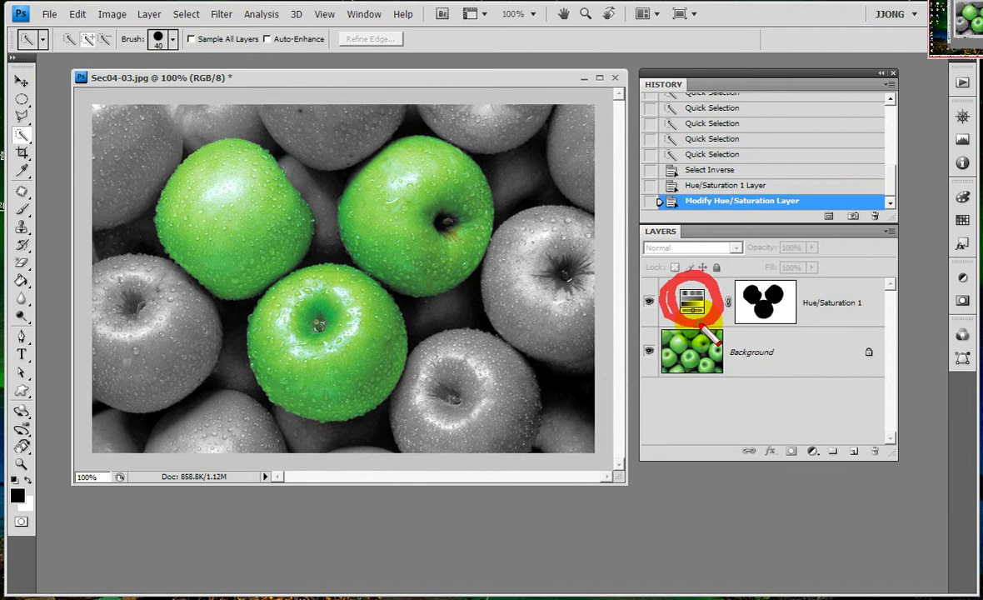
{"action": "key", "text": "e"}
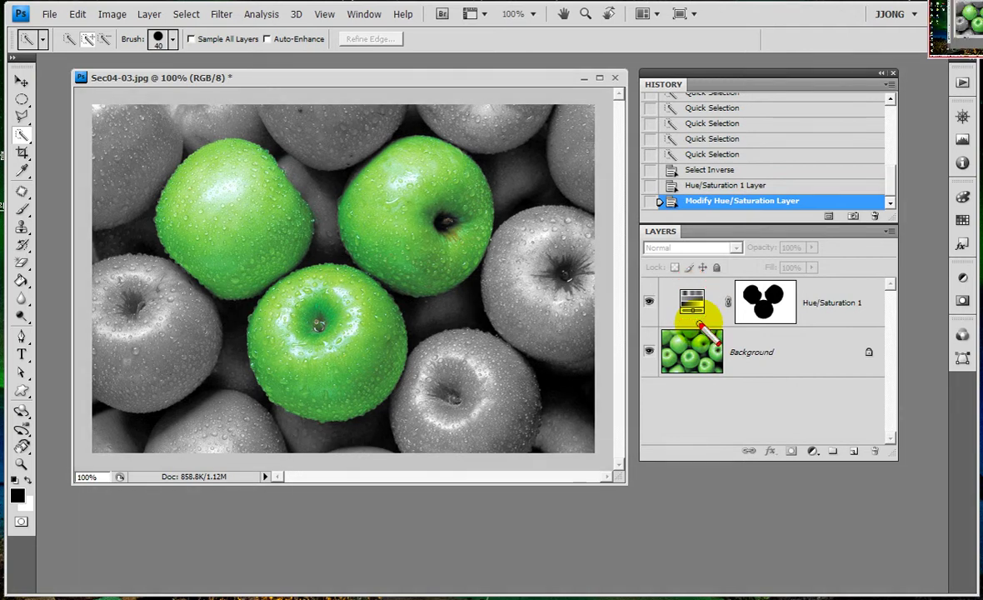
{"action": "mouse_move", "coordinate": [736, 282]}
{"action": "left_mouse_down"}
{"action": "mouse_move", "coordinate": [755, 323]}
{"action": "mouse_move", "coordinate": [802, 292]}
{"action": "mouse_move", "coordinate": [738, 286]}
{"action": "left_mouse_up"}
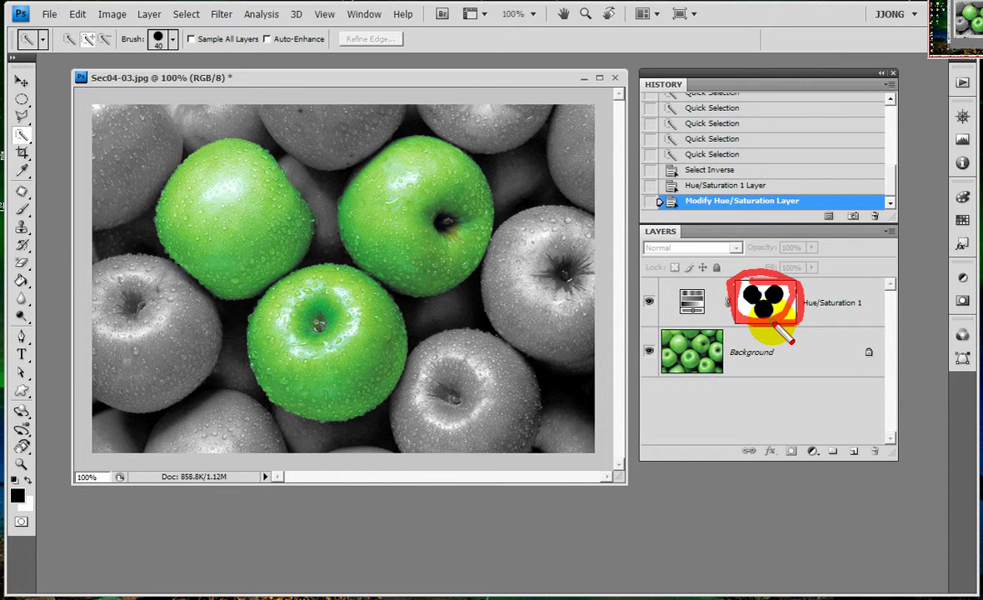
{"action": "mouse_move", "coordinate": [692, 301]}
{"action": "left_mouse_down"}
{"action": "mouse_move", "coordinate": [677, 241]}
{"action": "mouse_move", "coordinate": [757, 258]}
{"action": "mouse_move", "coordinate": [747, 275]}
{"action": "mouse_move", "coordinate": [800, 247]}
{"action": "left_mouse_up"}
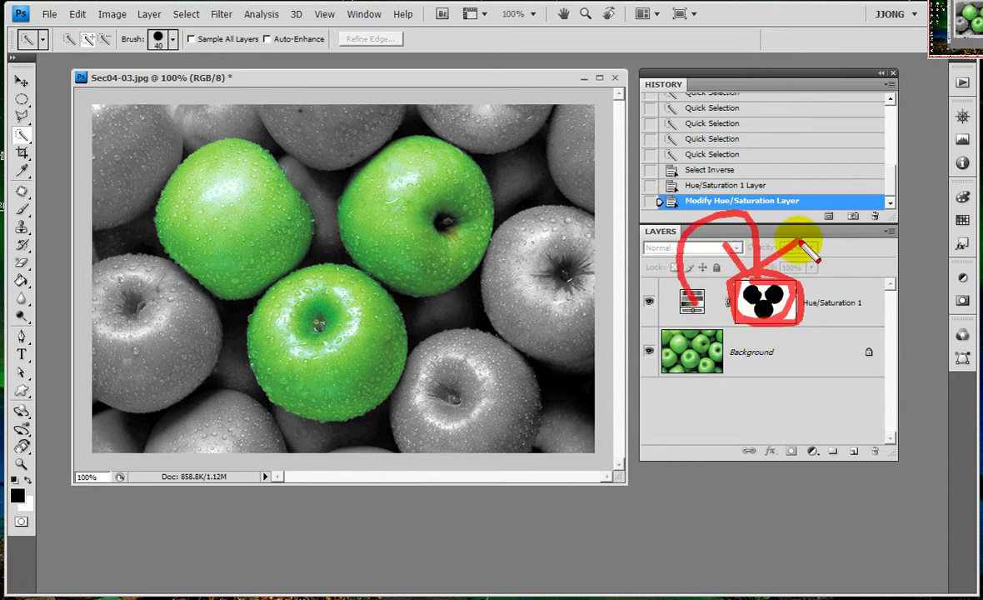
{"action": "left_click_drag", "start_coordinate": [184, 243], "coordinate": [277, 173]}
{"action": "left_click_drag", "start_coordinate": [179, 171], "coordinate": [254, 239]}
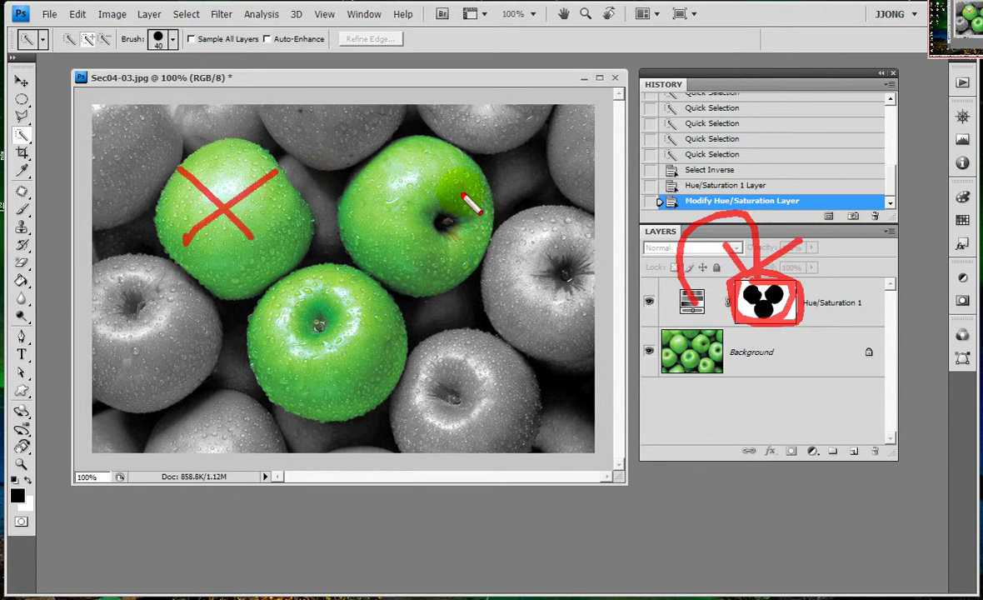
{"action": "left_click_drag", "start_coordinate": [463, 162], "coordinate": [392, 235]}
{"action": "left_click_drag", "start_coordinate": [389, 155], "coordinate": [483, 260]}
{"action": "left_click_drag", "start_coordinate": [370, 266], "coordinate": [296, 383]}
{"action": "left_click_drag", "start_coordinate": [280, 265], "coordinate": [403, 398]}
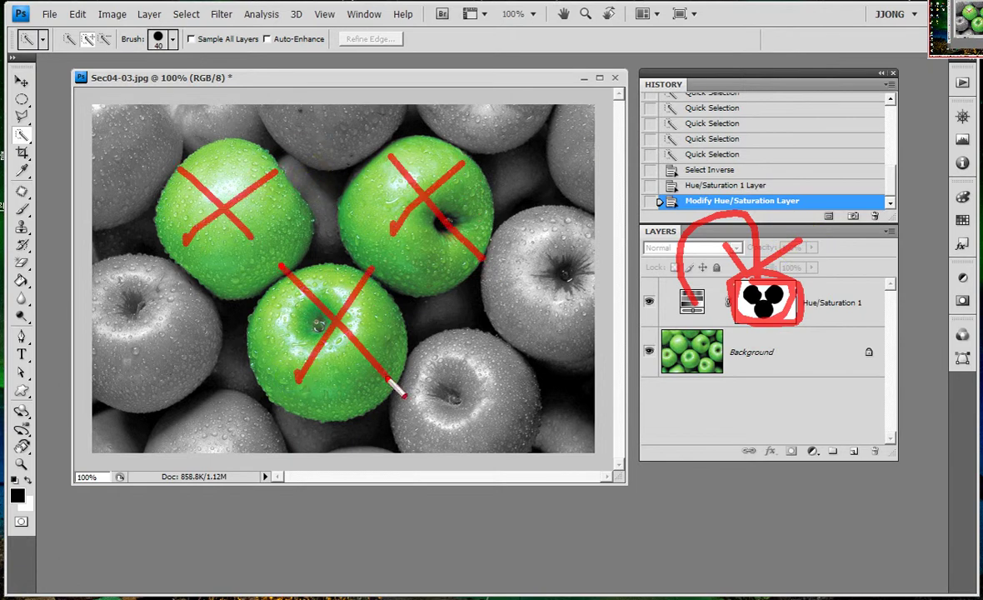
{"action": "left_click_drag", "start_coordinate": [457, 224], "coordinate": [746, 275]}
{"action": "left_click_drag", "start_coordinate": [715, 218], "coordinate": [779, 219]}
{"action": "left_click_drag", "start_coordinate": [752, 268], "coordinate": [807, 211]}
{"action": "left_click", "coordinate": [797, 202]}
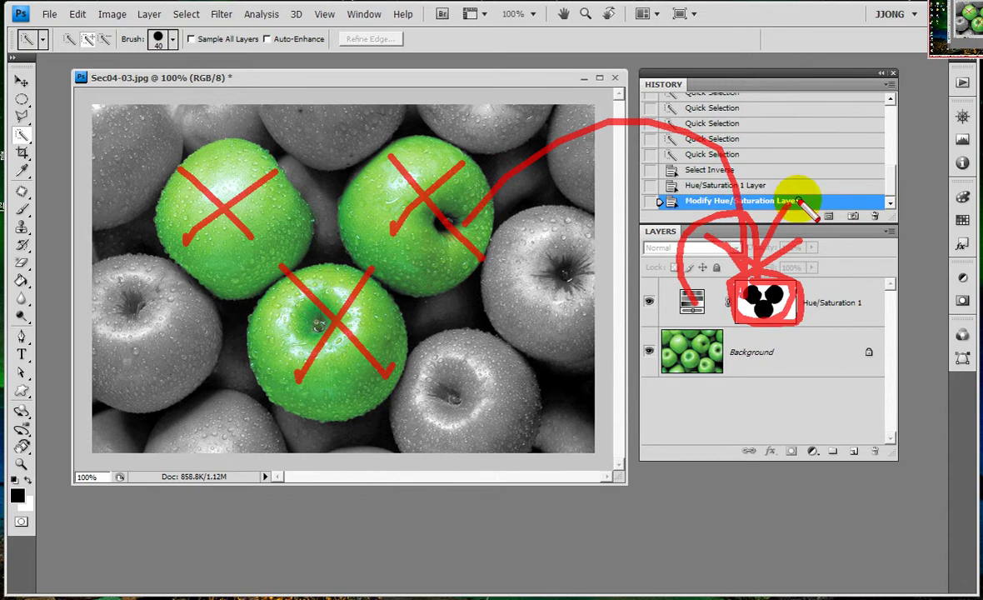
{"action": "left_click_drag", "start_coordinate": [708, 277], "coordinate": [700, 268]}
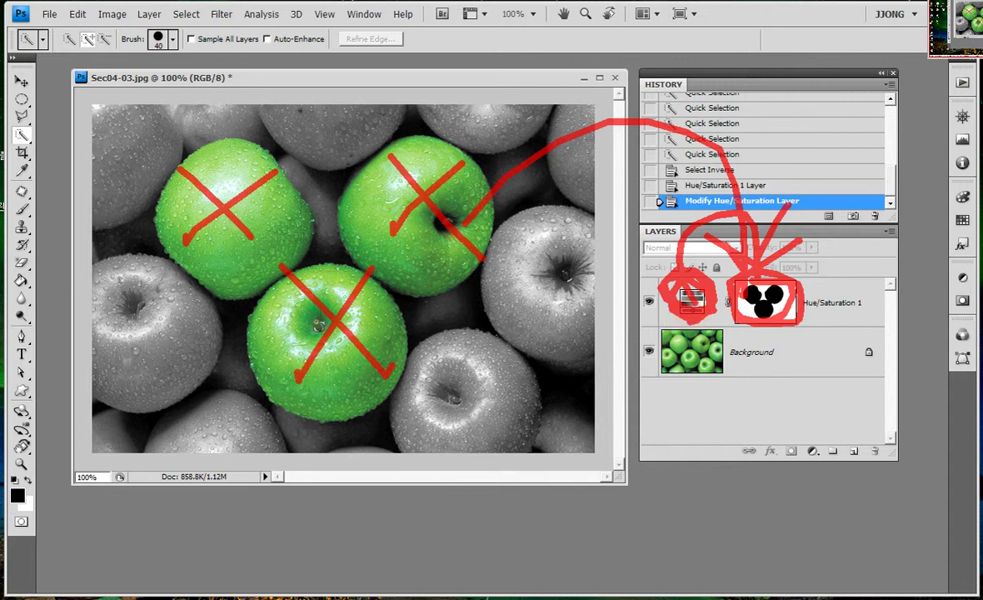
{"action": "key", "text": "Escape"}
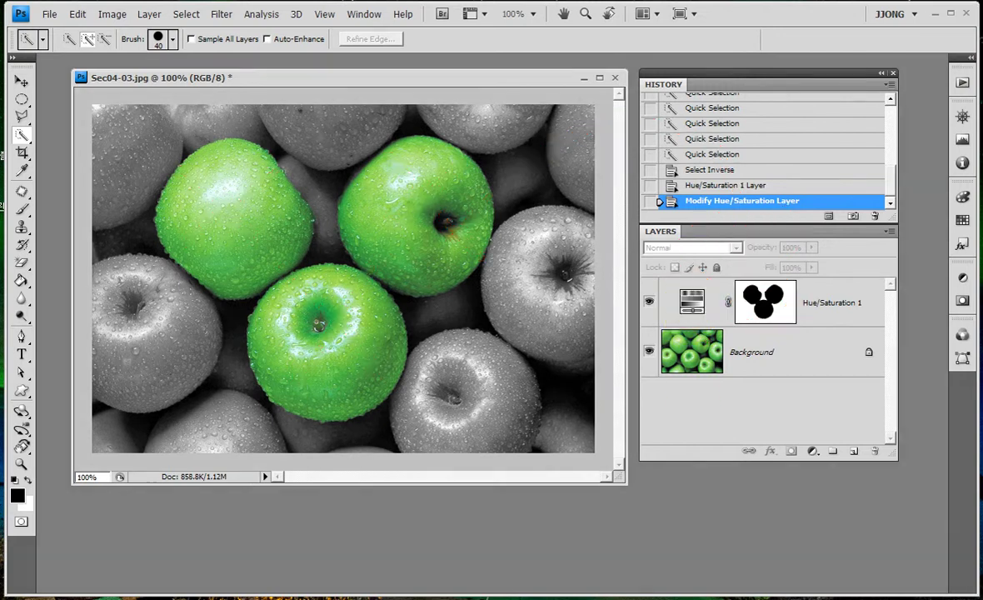